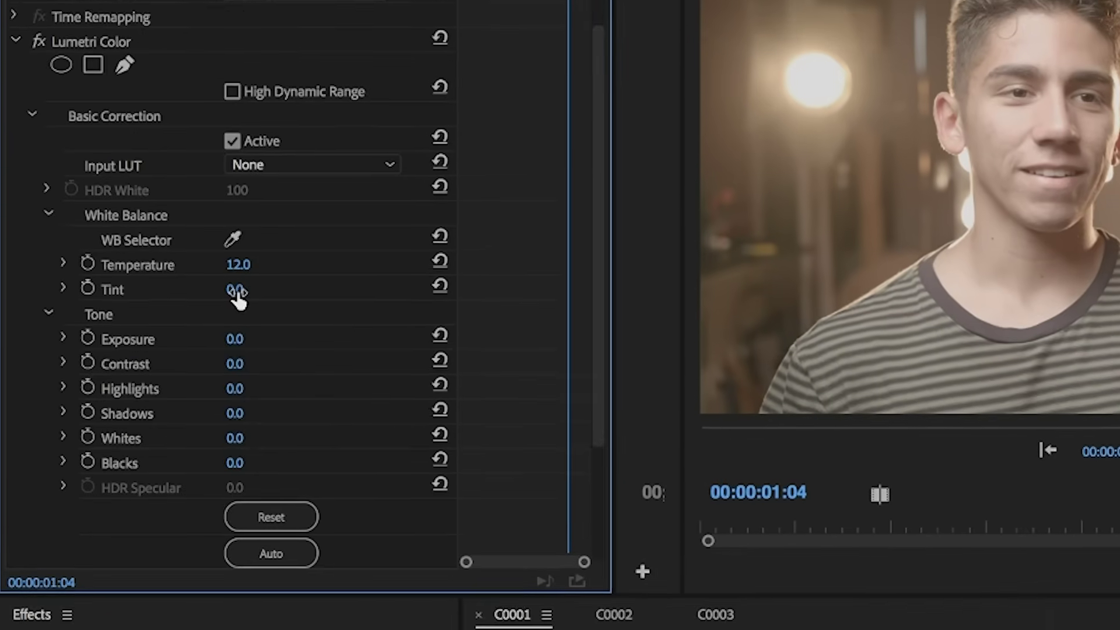
# - Enter 4.5 as the Tint value in Lumetri Basic Correction
pyautogui.click(231, 324)
pyautogui.write('4.5')
pyautogui.press('Return')
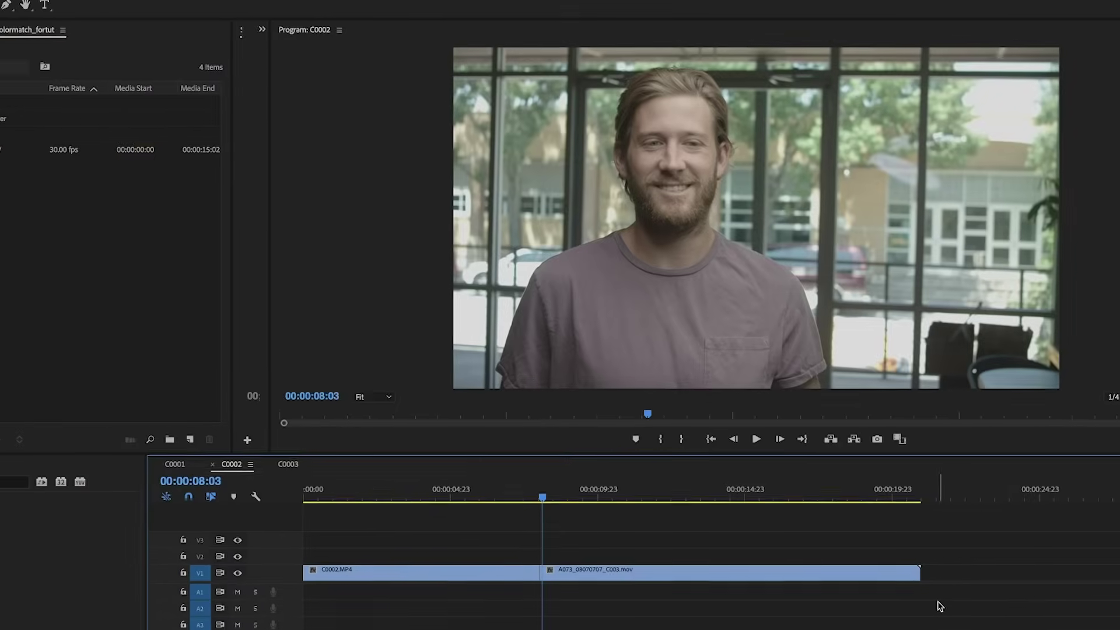
# - Scrub across the C0001 close-up/wide-shot cut and park on the close-up at 01:04
pyautogui.click(372, 493)
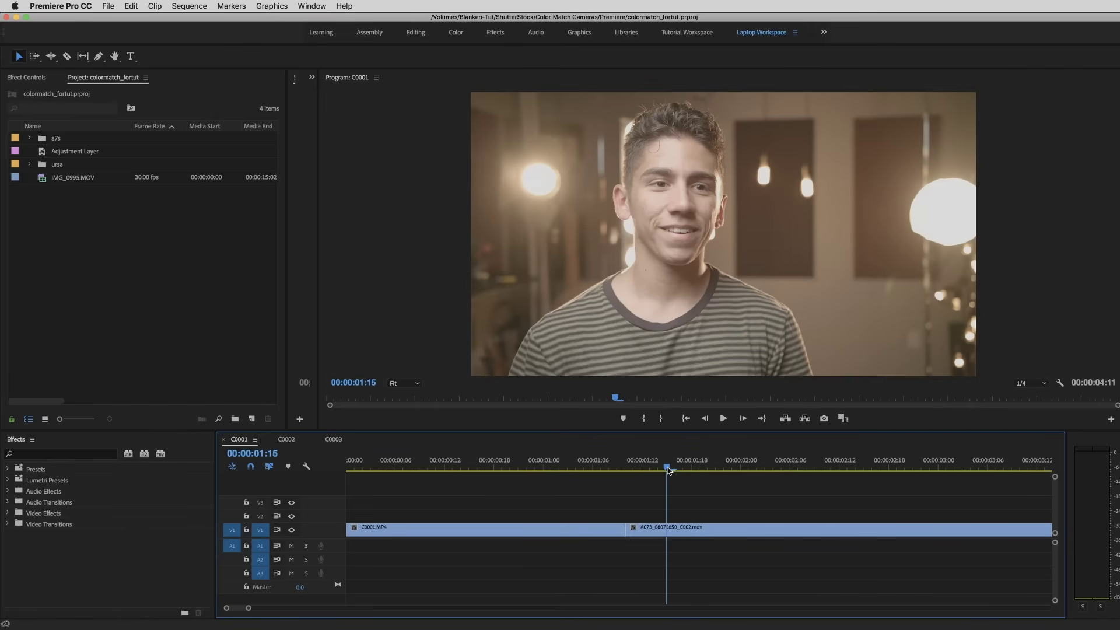
pyautogui.click(588, 466)
pyautogui.click(671, 469)
pyautogui.click(580, 467)
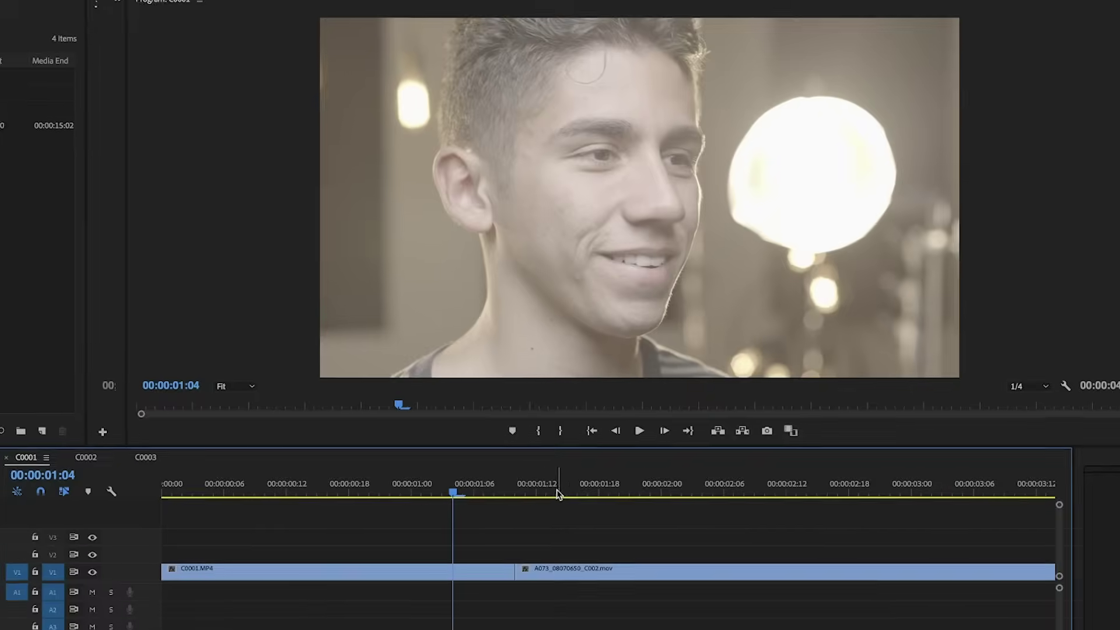
pyautogui.click(561, 495)
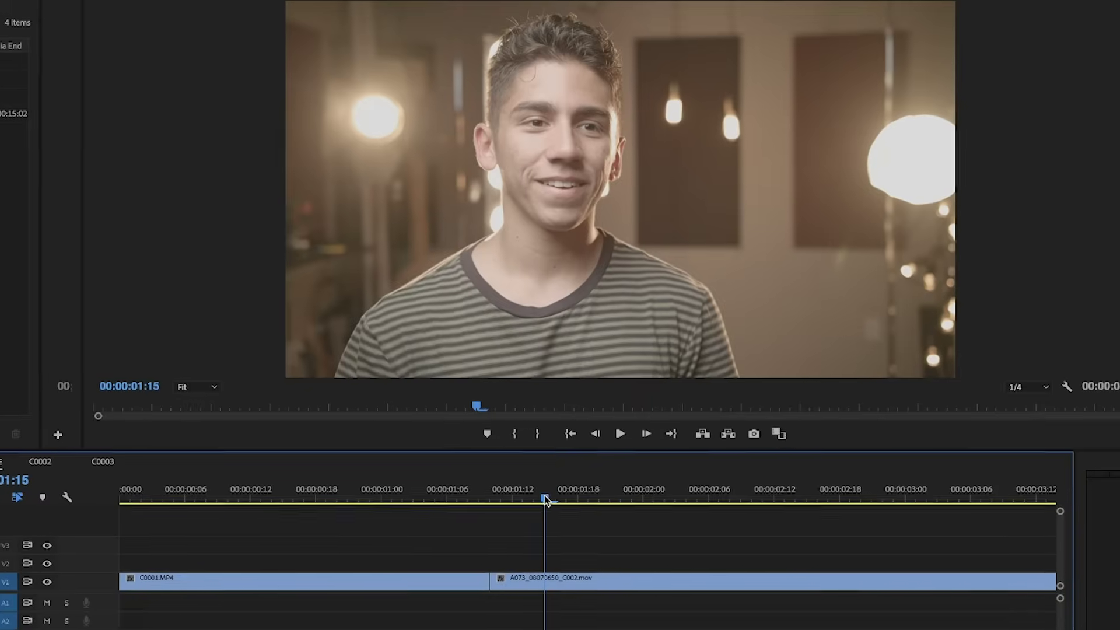
pyautogui.click(469, 493)
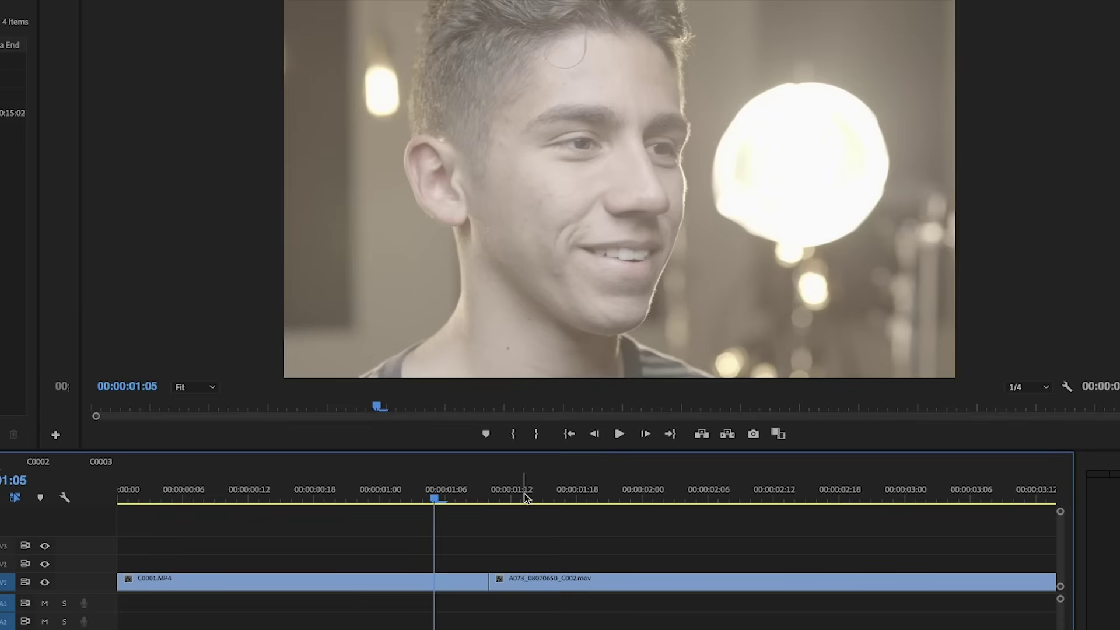
pyautogui.click(532, 496)
pyautogui.click(423, 496)
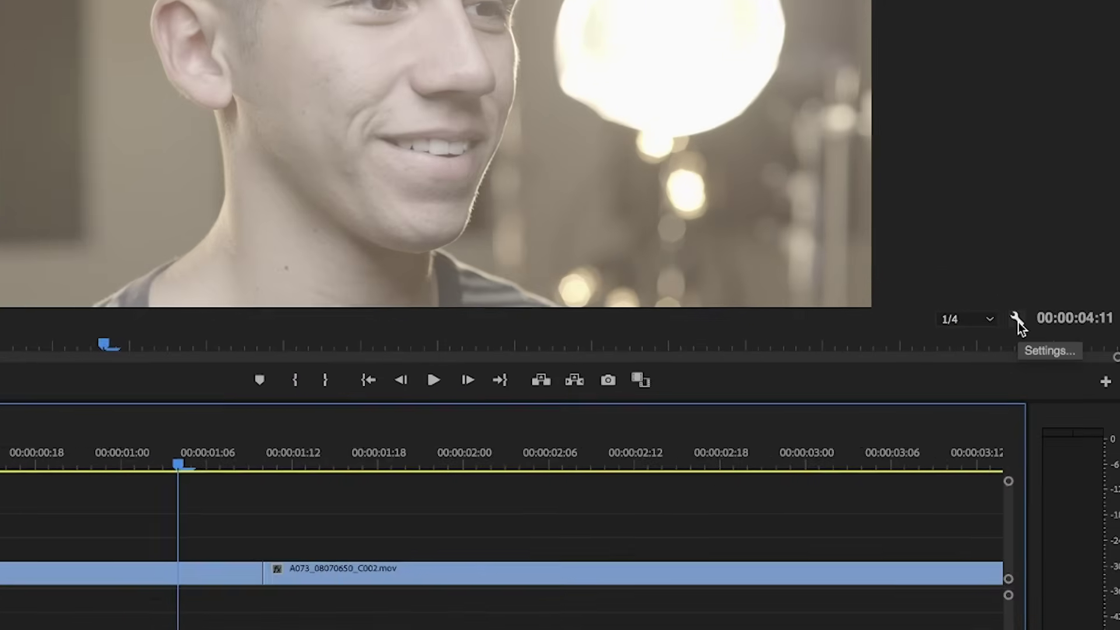
pyautogui.click(1017, 320)
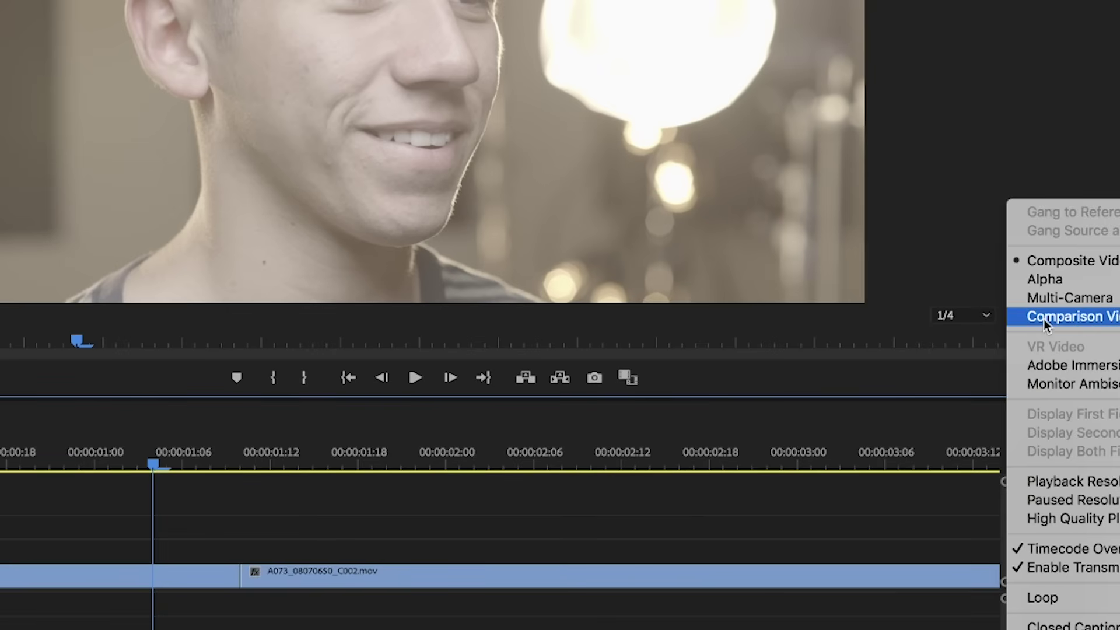
# - Switch the Program monitor to Comparison View with the reference frame at 00:00:02:16
pyautogui.click(1044, 319)
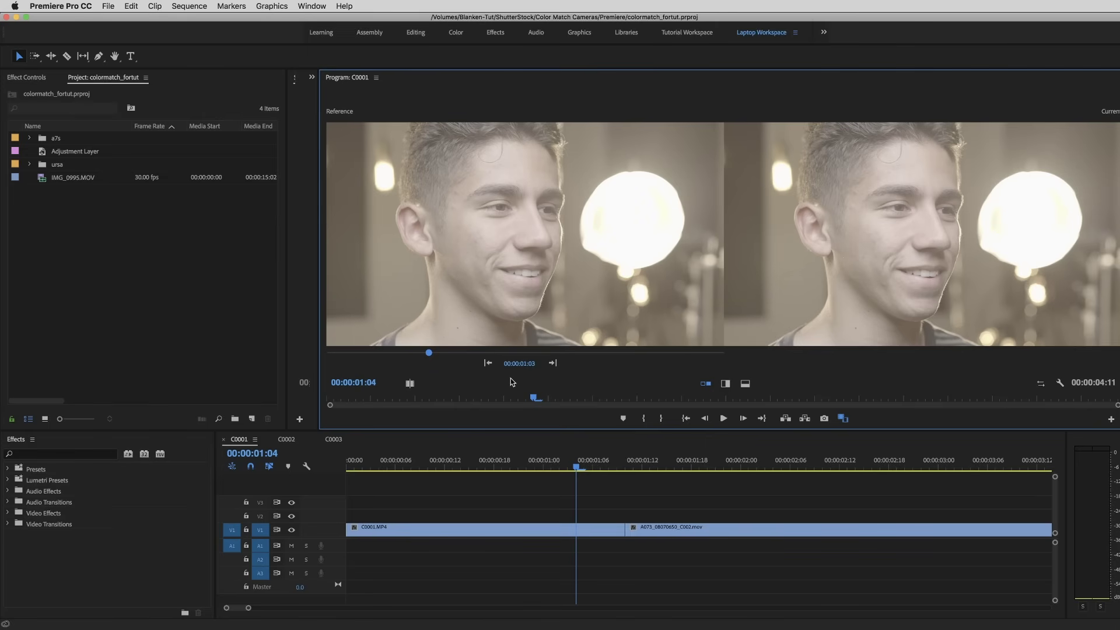
pyautogui.moveTo(512, 368); pyautogui.dragTo(551, 368)
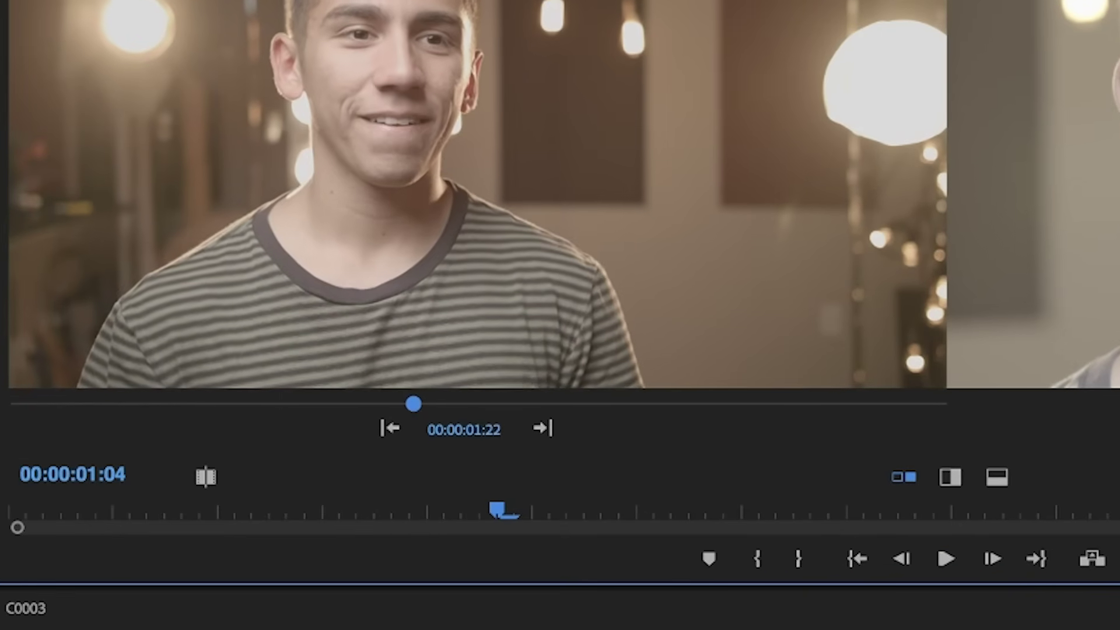
pyautogui.moveTo(413, 404); pyautogui.dragTo(569, 403)
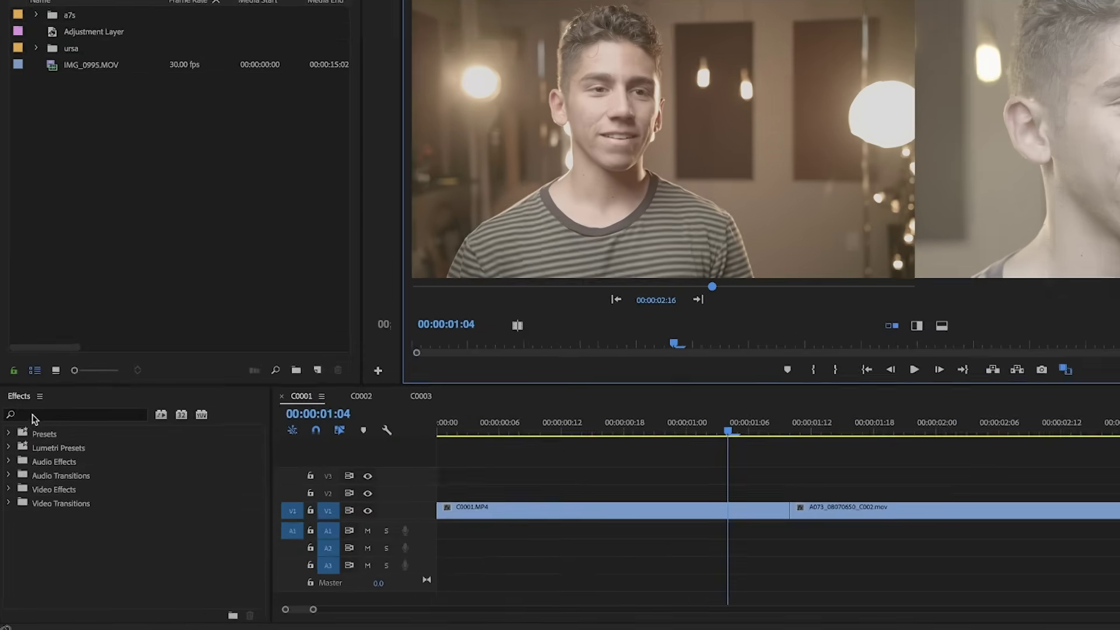
# - Search the effects for 'lume' and apply Lumetri Color to the C0001.MP4 close-up
pyautogui.click(28, 454)
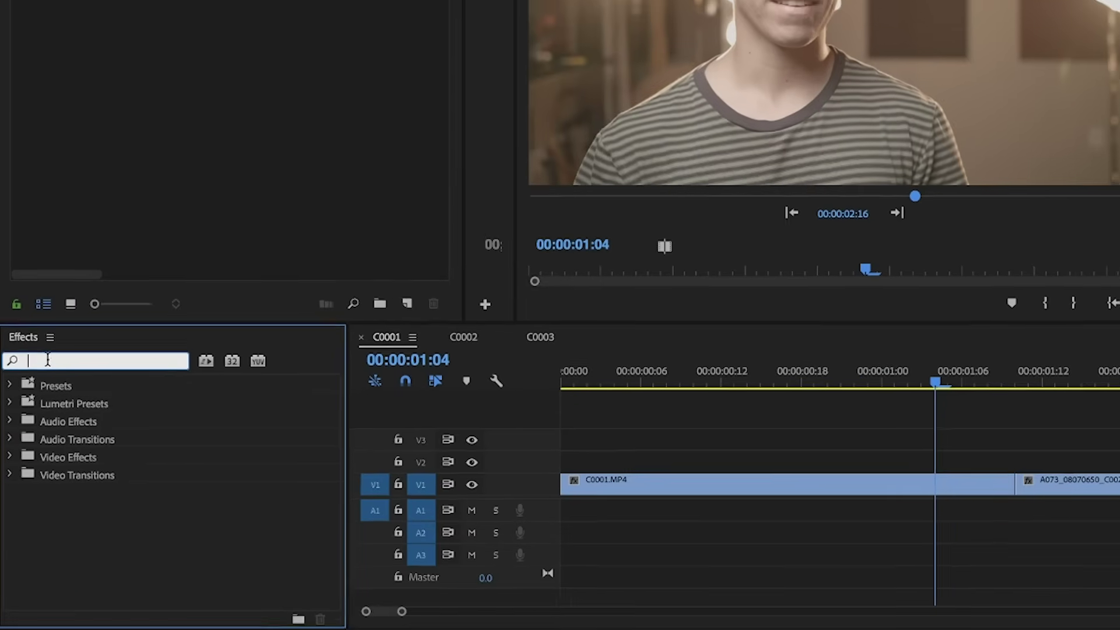
pyautogui.write('lumetri')
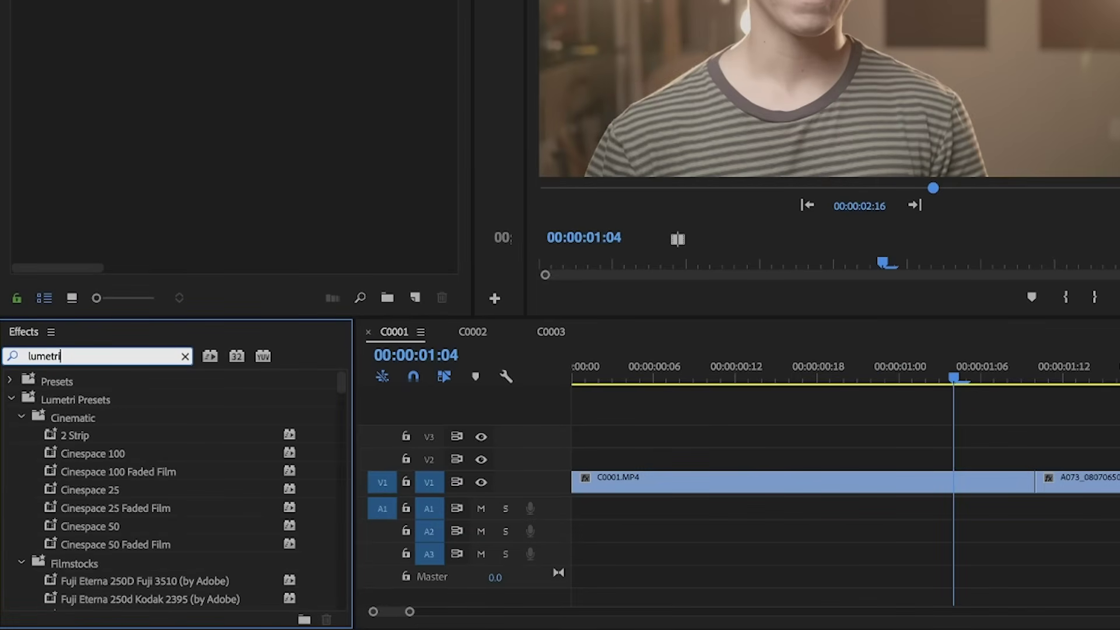
pyautogui.click(10, 400)
pyautogui.moveTo(71, 487); pyautogui.dragTo(1119, 437)
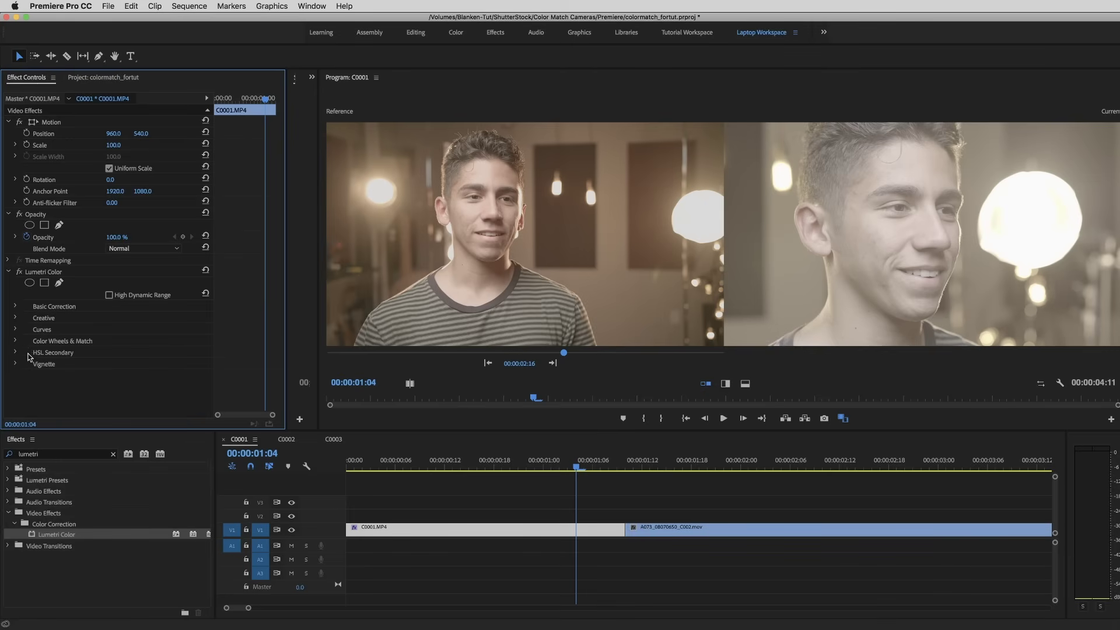
# - Build an S-curve on the Lumetri RGB curve, lowering a shadow point and raising upper midtones
pyautogui.click(15, 331)
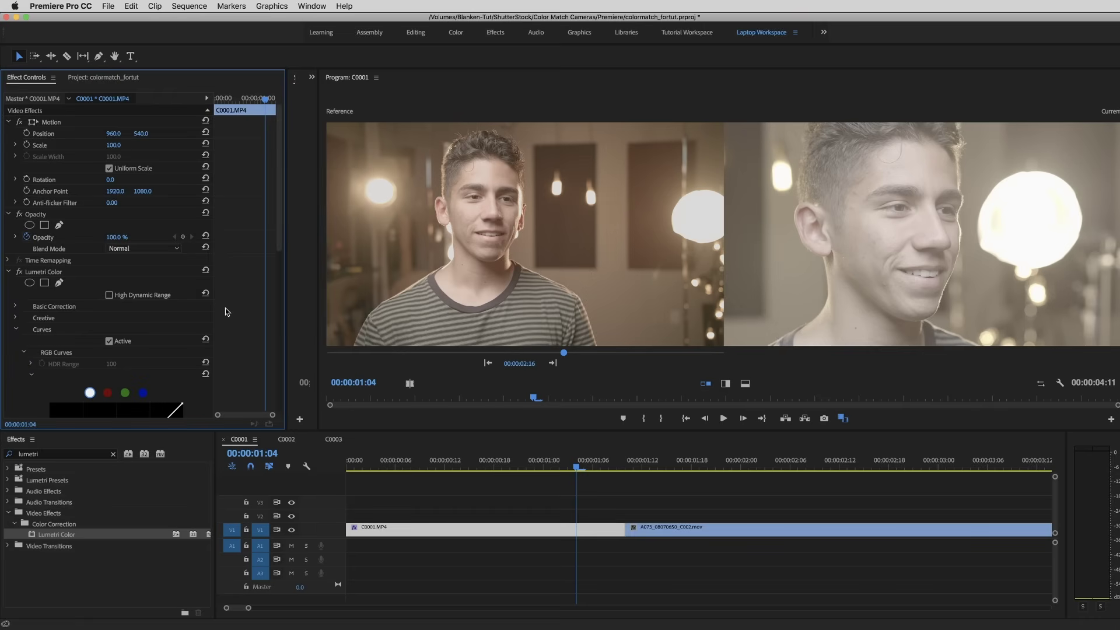
pyautogui.scroll(-6, 227, 312)
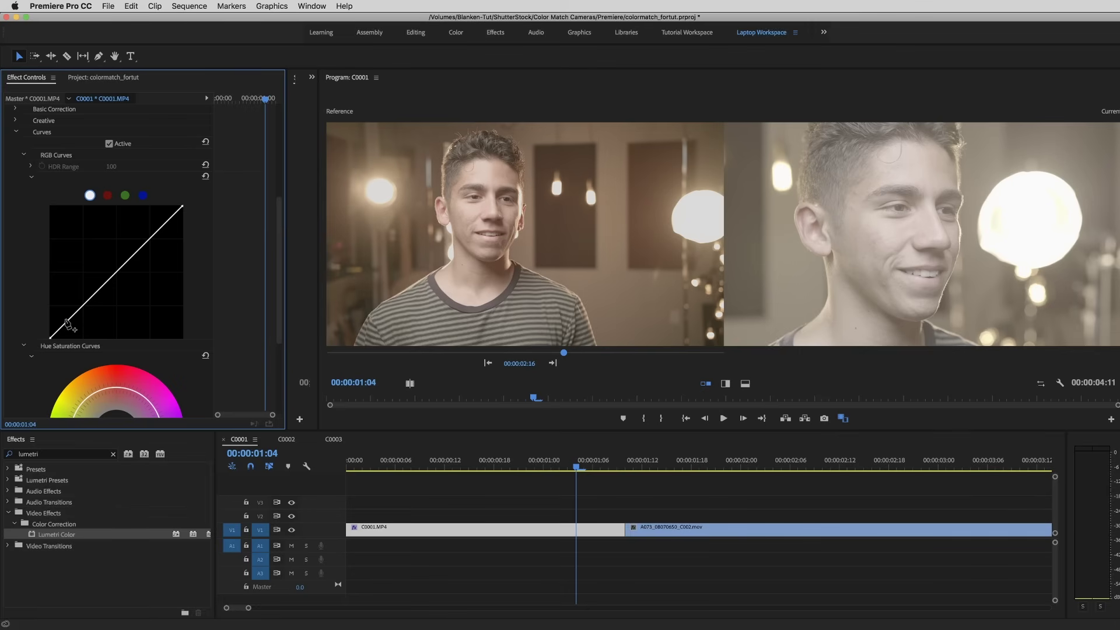
pyautogui.moveTo(67, 323); pyautogui.dragTo(73, 325)
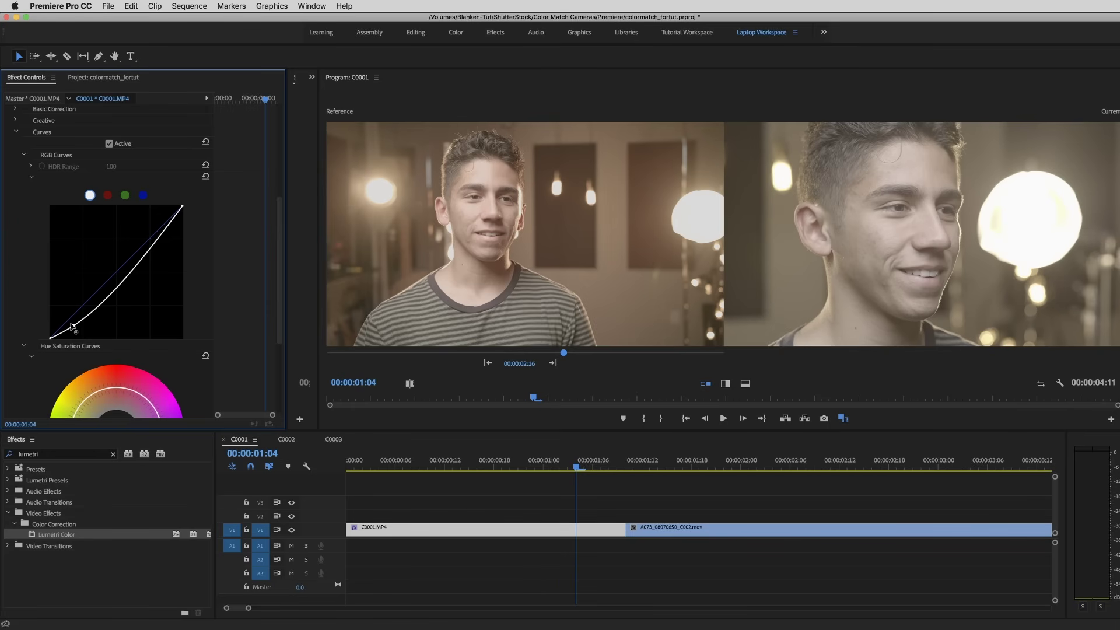
pyautogui.moveTo(71, 326); pyautogui.dragTo(72, 328)
pyautogui.moveTo(153, 252); pyautogui.dragTo(150, 247)
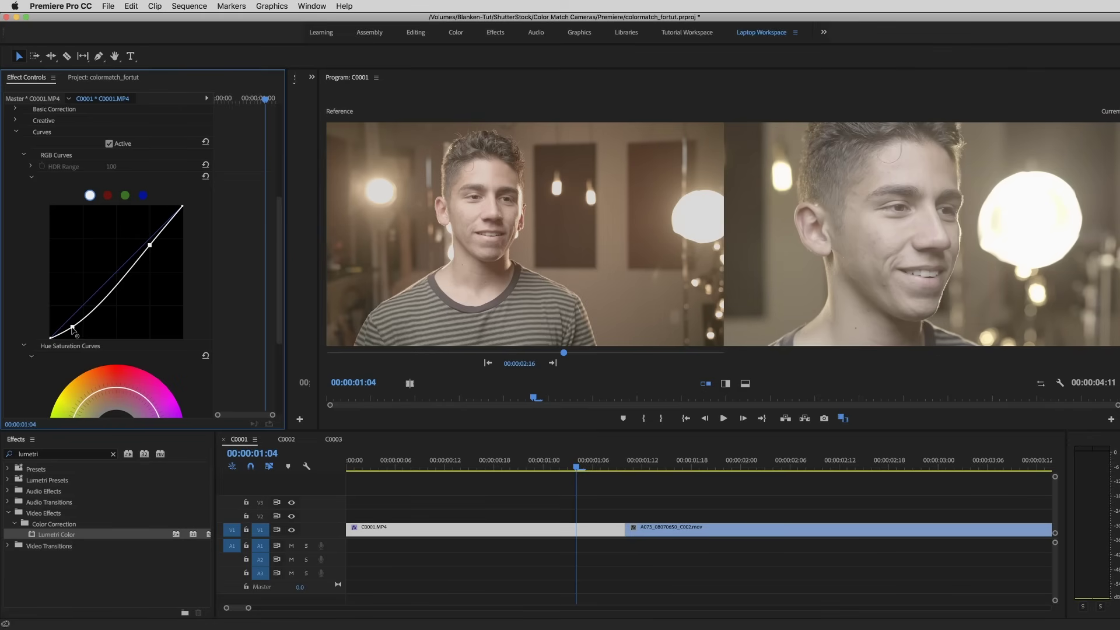
pyautogui.moveTo(72, 326); pyautogui.dragTo(73, 333)
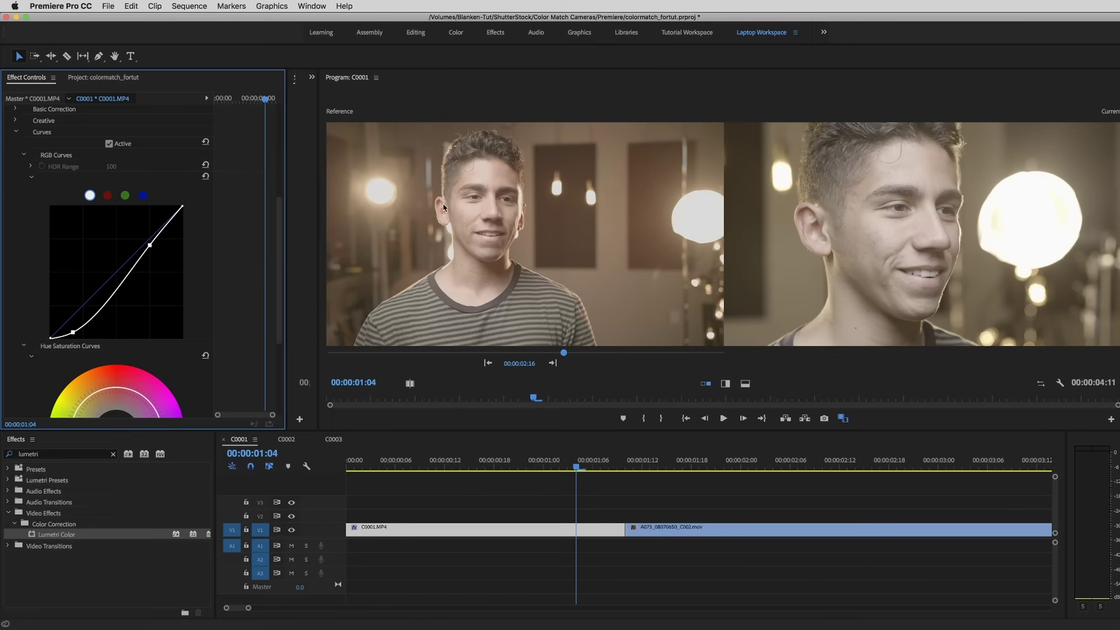
pyautogui.scroll(5, 244, 300)
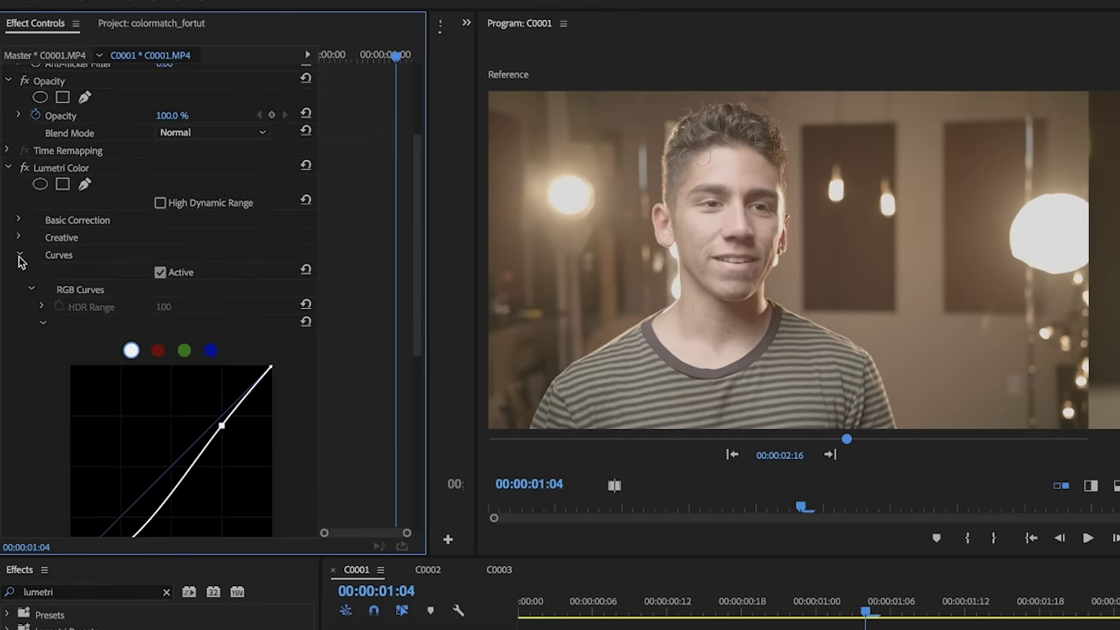
# - Set the close-up's Basic Correction Temperature to 12, after trying 20
pyautogui.click(18, 245)
pyautogui.click(18, 369)
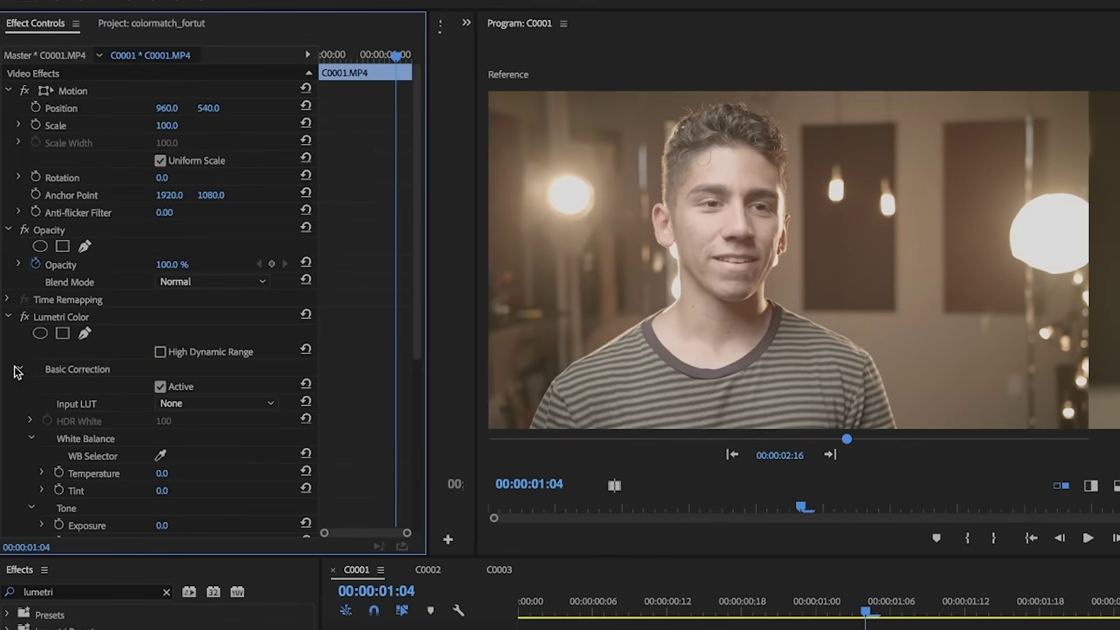
pyautogui.scroll(-4, 4, 386)
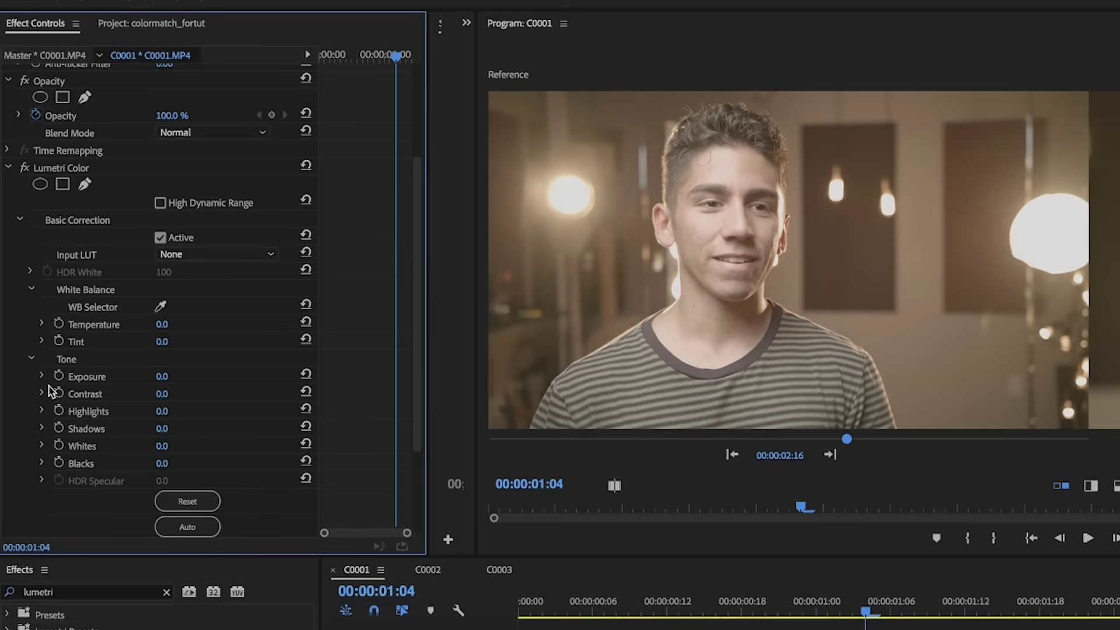
pyautogui.click(160, 324)
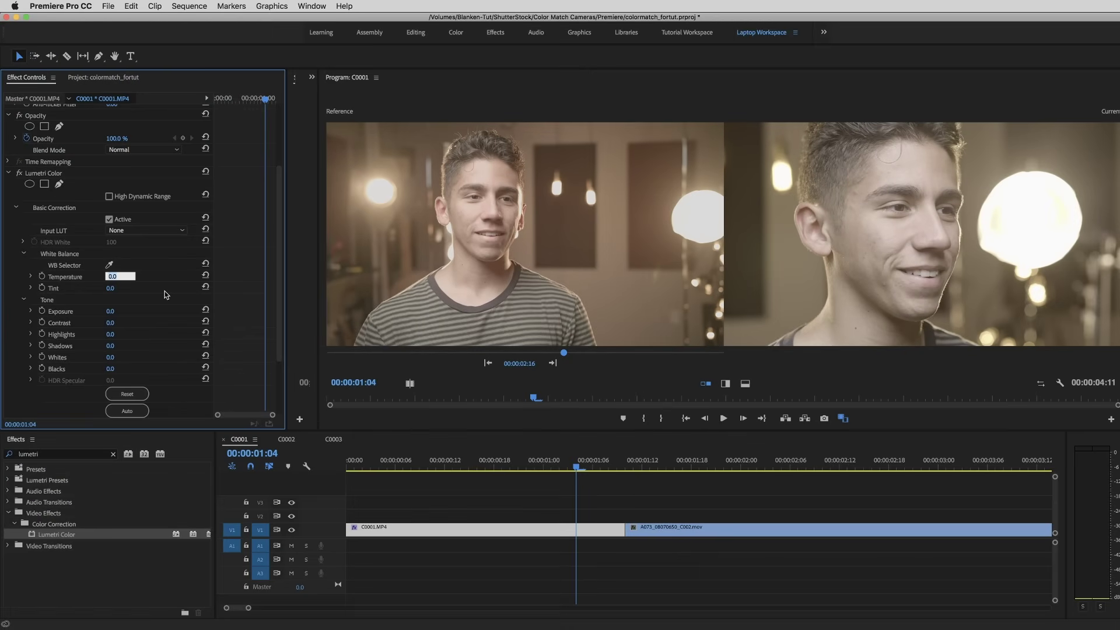
pyautogui.write('20')
pyautogui.press('Return')
pyautogui.click(113, 277)
pyautogui.write('12')
pyautogui.press('Return')
# - Bring Tint down to 3 via 10 and 6, then show the Project panel items
pyautogui.click(111, 288)
pyautogui.write('10')
pyautogui.press('Return')
pyautogui.click(120, 287)
pyautogui.write('6')
pyautogui.press('Return')
pyautogui.click(120, 287)
pyautogui.press('Return')
pyautogui.hotkey('shift', '1')
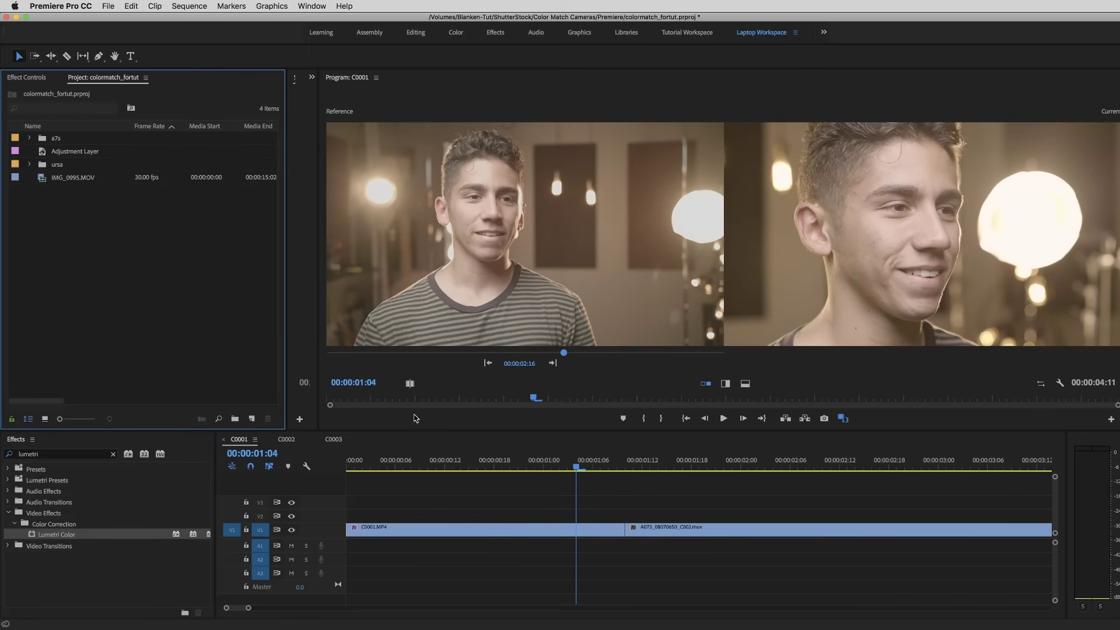
# - Create a 1920×1080 adjustment layer and place it on V2 above both clips
pyautogui.click(250, 420)
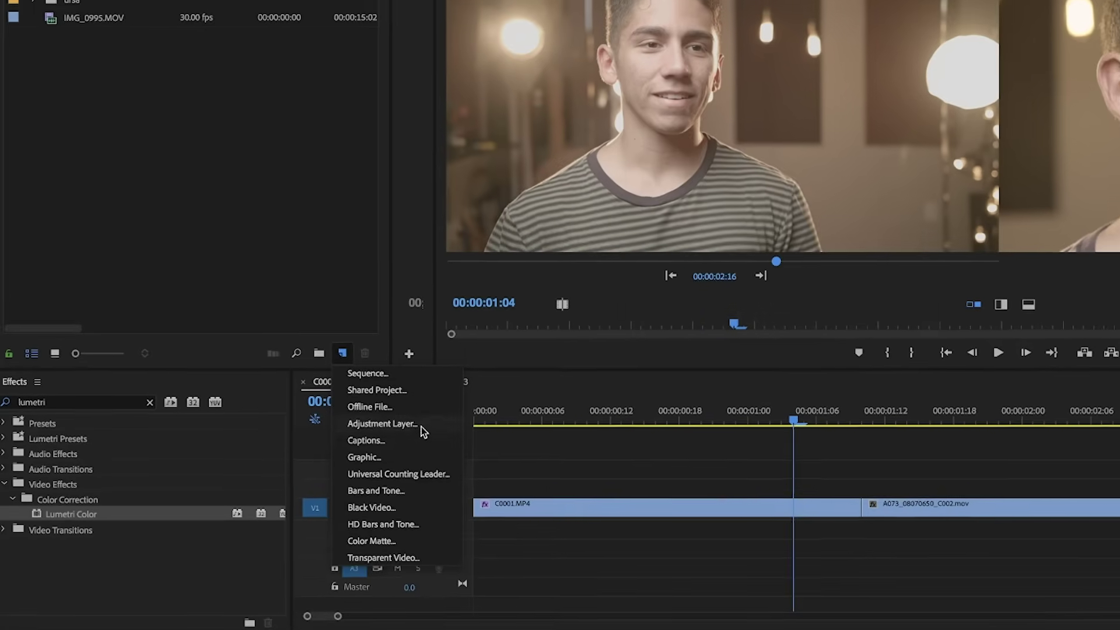
pyautogui.click(423, 432)
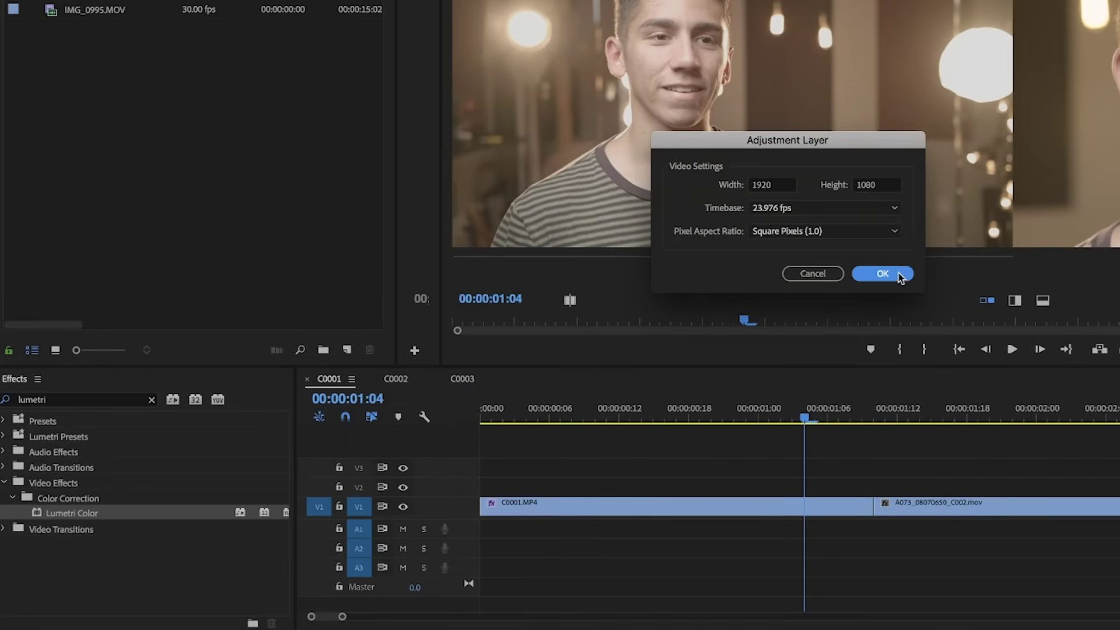
pyautogui.click(897, 275)
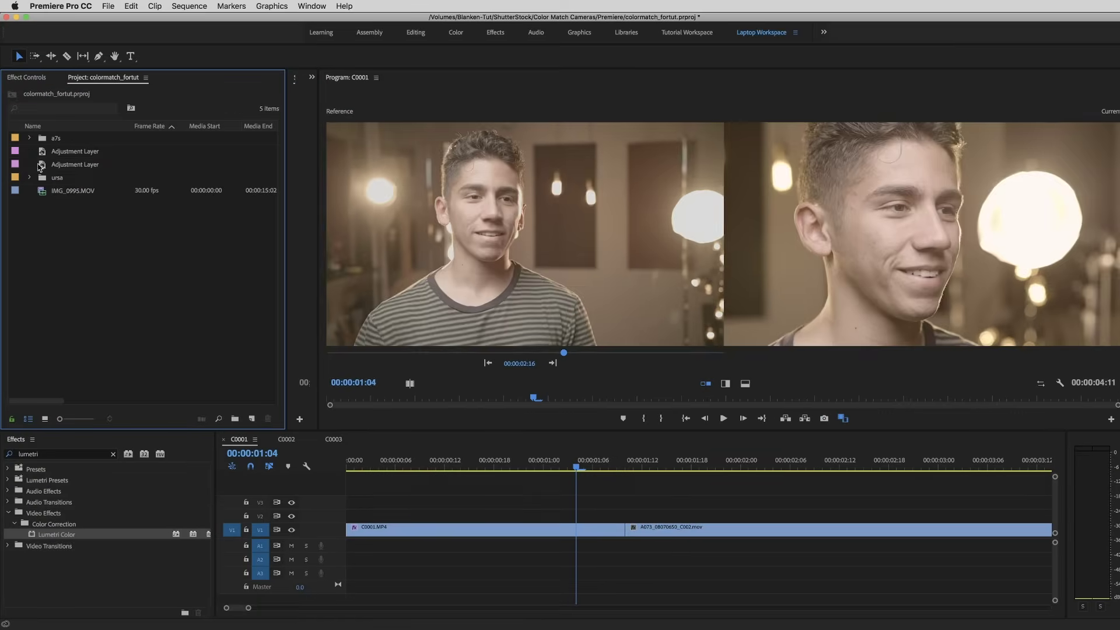
pyautogui.moveTo(75, 163); pyautogui.dragTo(350, 514)
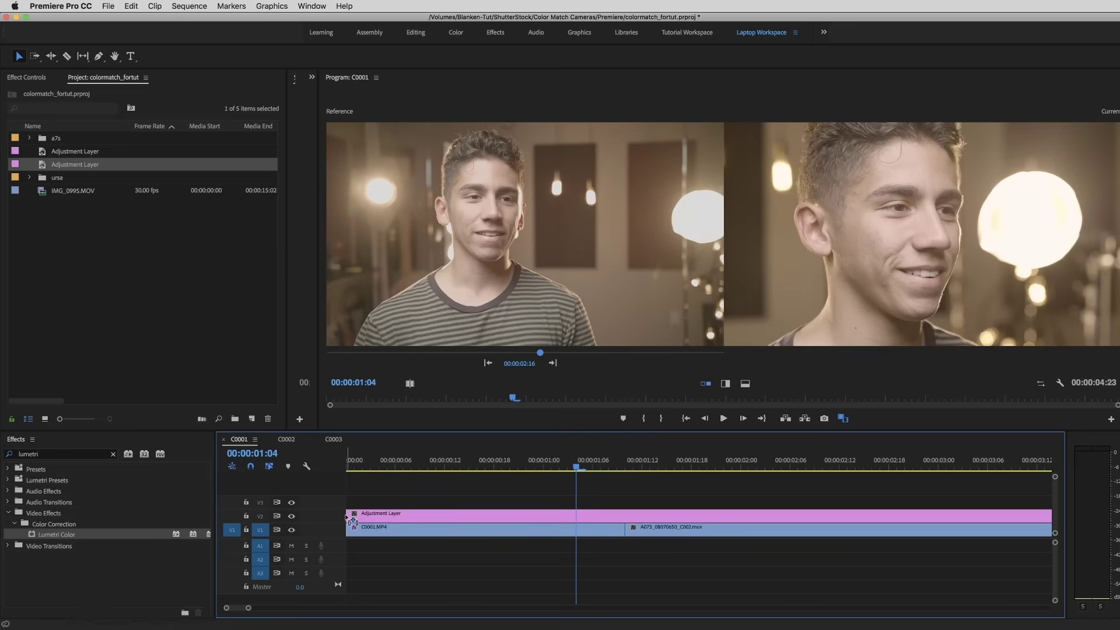
# - Apply Lumetri Color to the adjustment layer and open its Creative look list
pyautogui.click(613, 515)
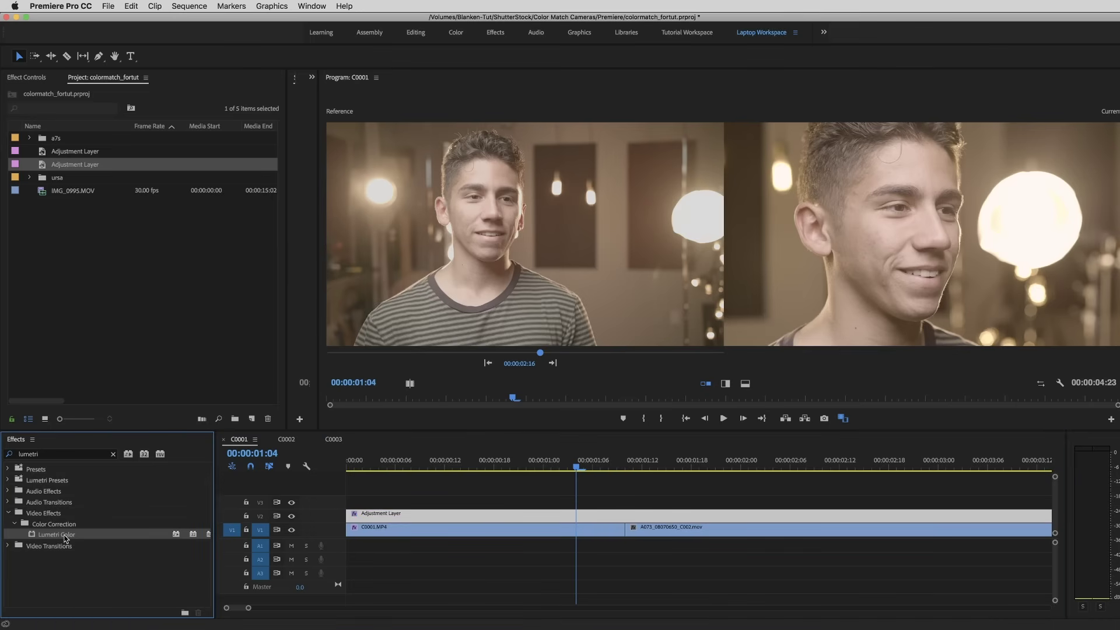
pyautogui.moveTo(66, 538); pyautogui.dragTo(425, 517)
pyautogui.click(26, 77)
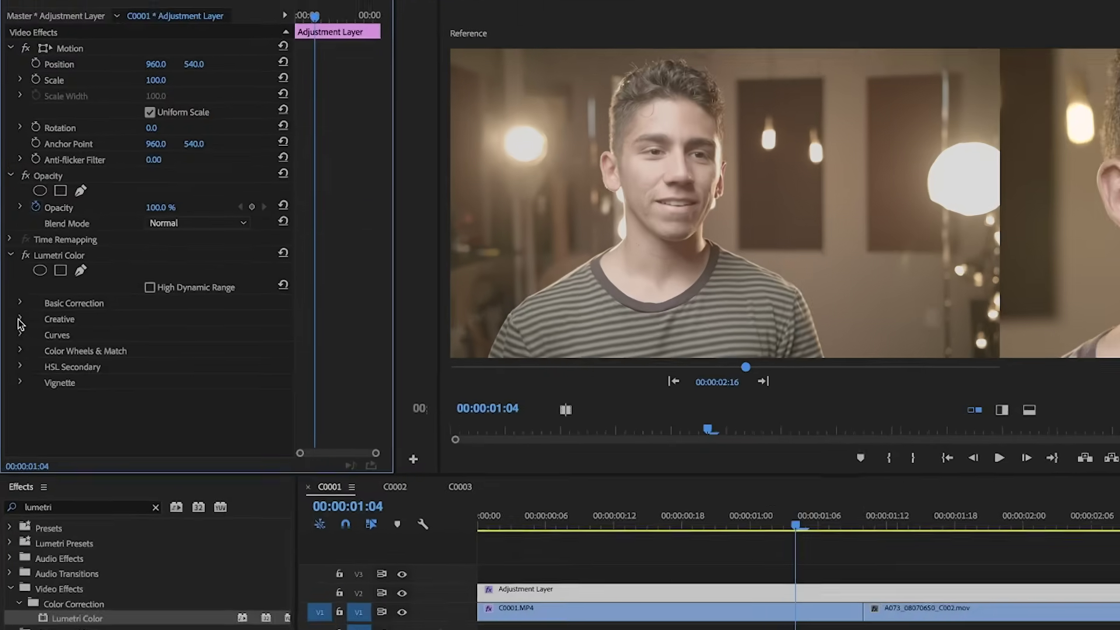
pyautogui.click(16, 318)
pyautogui.click(276, 361)
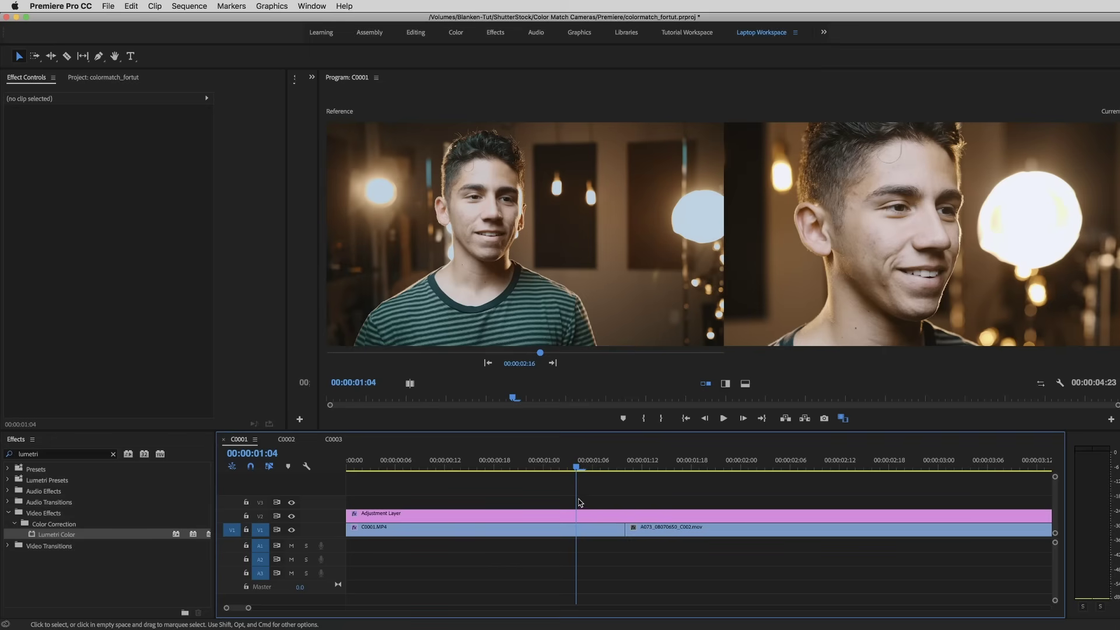
# - Wipe between reference and current frames in vertical, then horizontal split, ending side by side
pyautogui.click(725, 385)
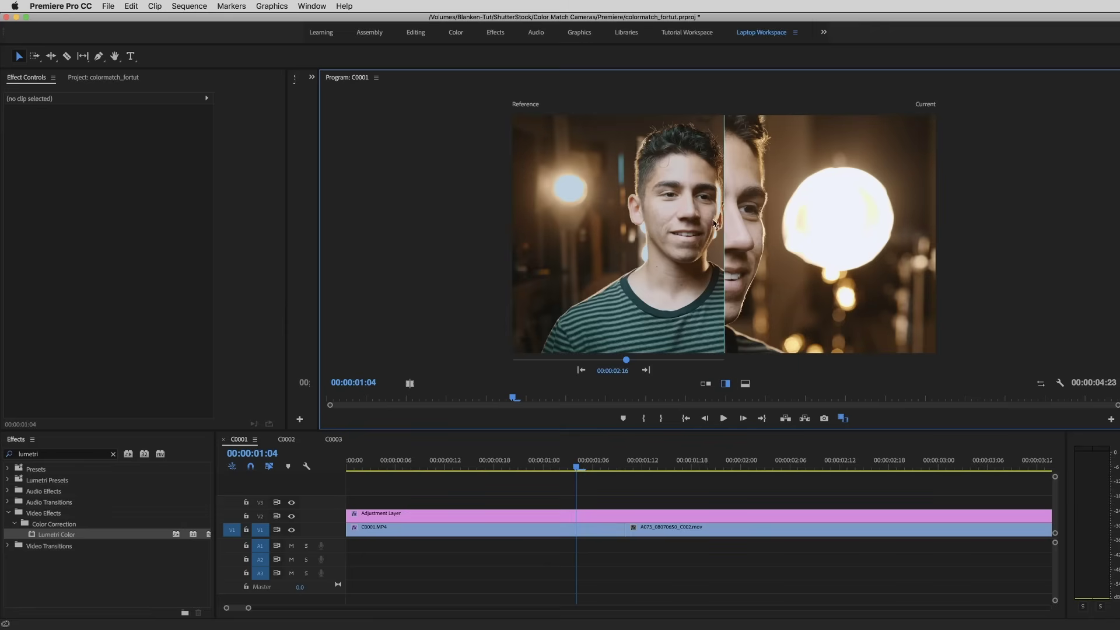
pyautogui.moveTo(725, 222); pyautogui.dragTo(688, 264)
pyautogui.click(744, 383)
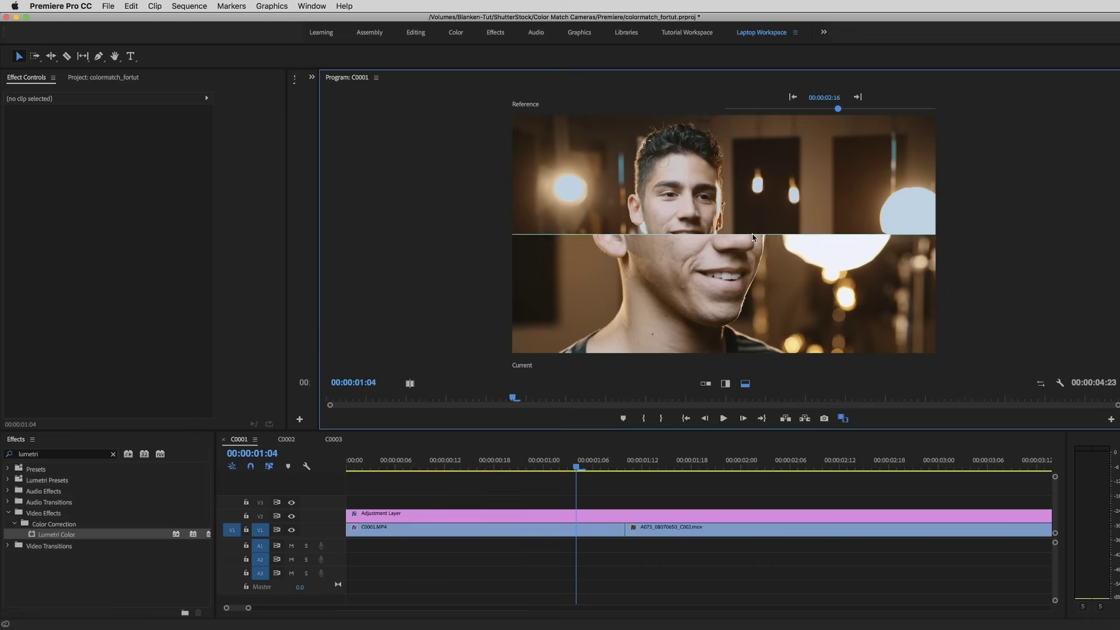
pyautogui.moveTo(751, 236); pyautogui.dragTo(751, 121)
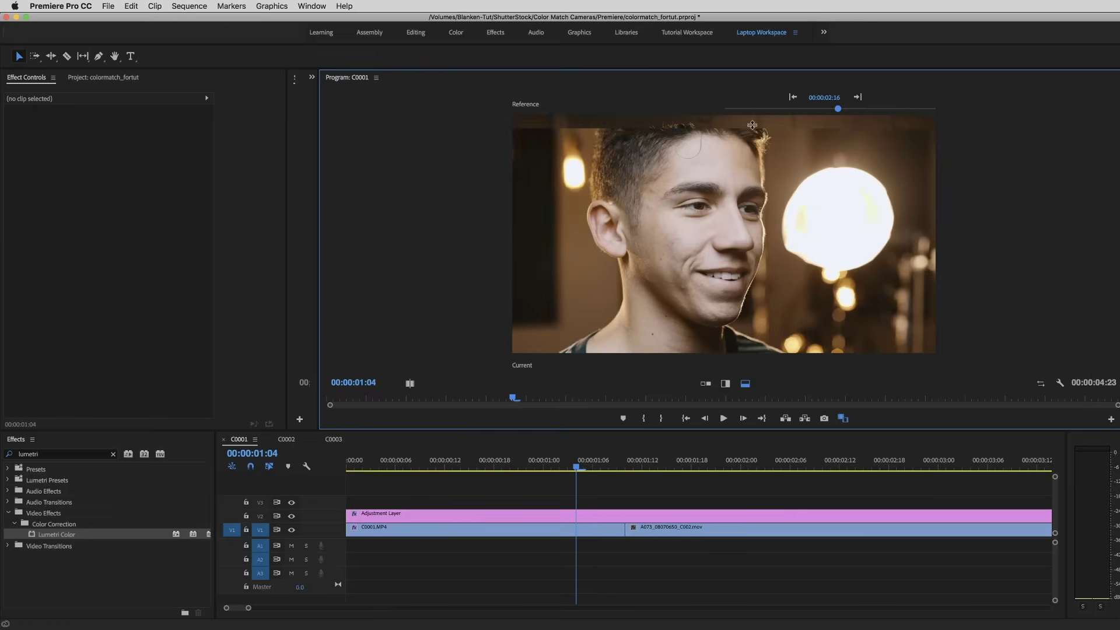
pyautogui.click(705, 383)
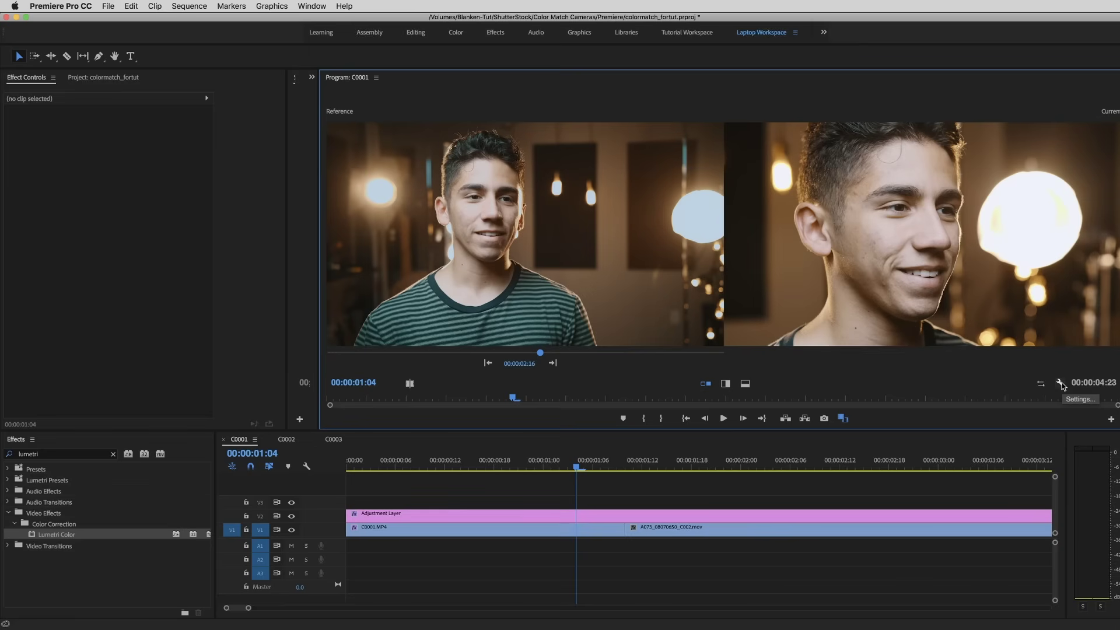
# - Switch the Program monitor back to Composite Video and replay C0001 from near its start
pyautogui.click(1060, 384)
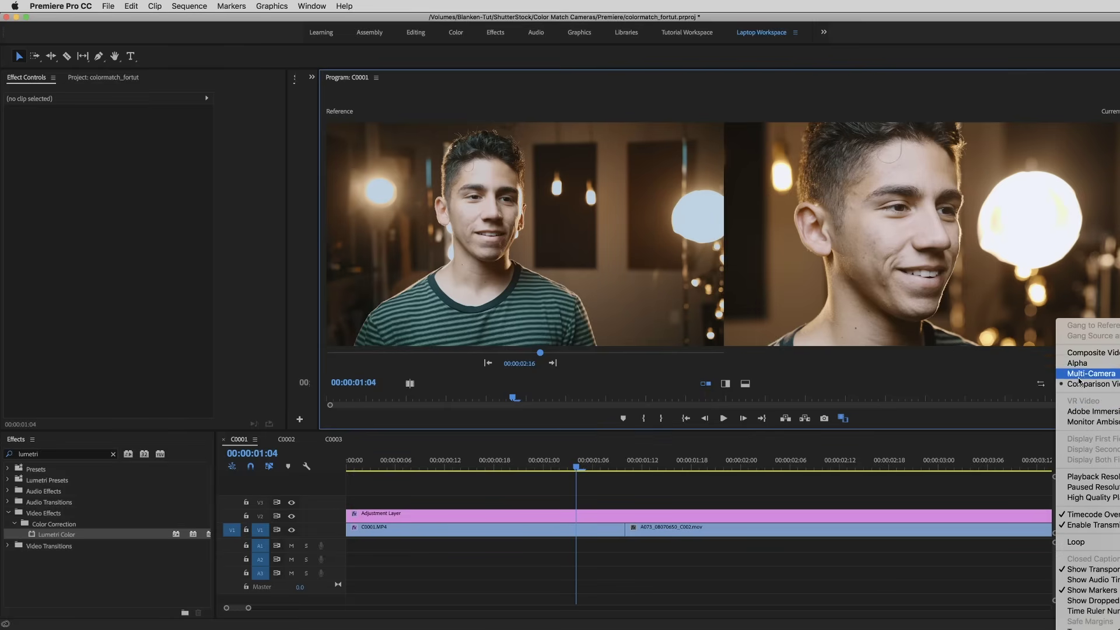
pyautogui.click(1088, 353)
pyautogui.click(623, 465)
pyautogui.moveTo(622, 464); pyautogui.dragTo(436, 464)
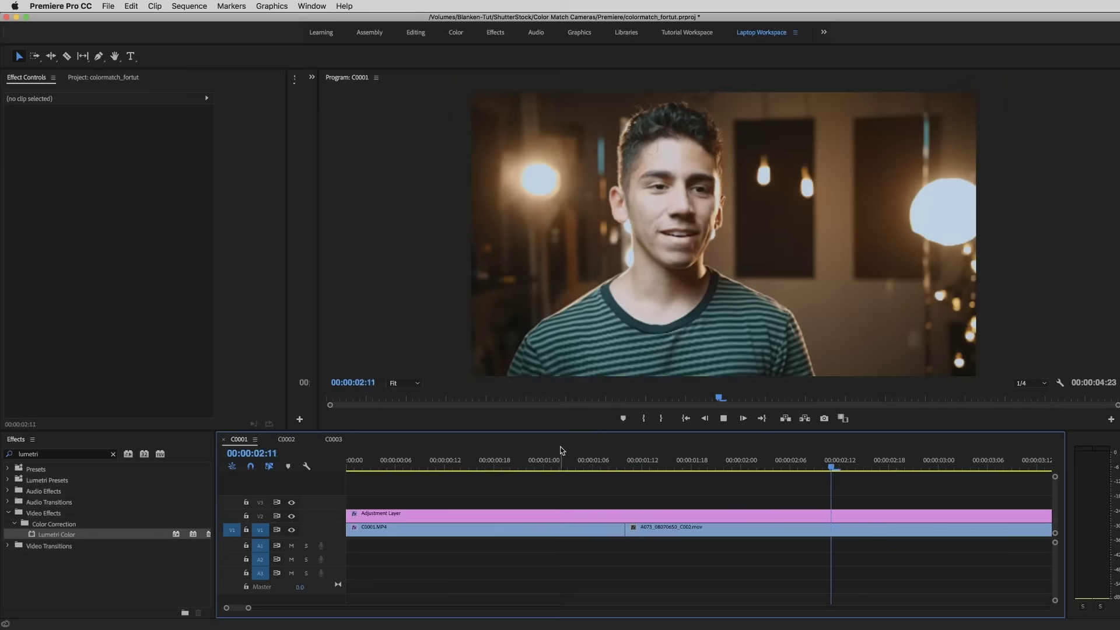
pyautogui.click(513, 461)
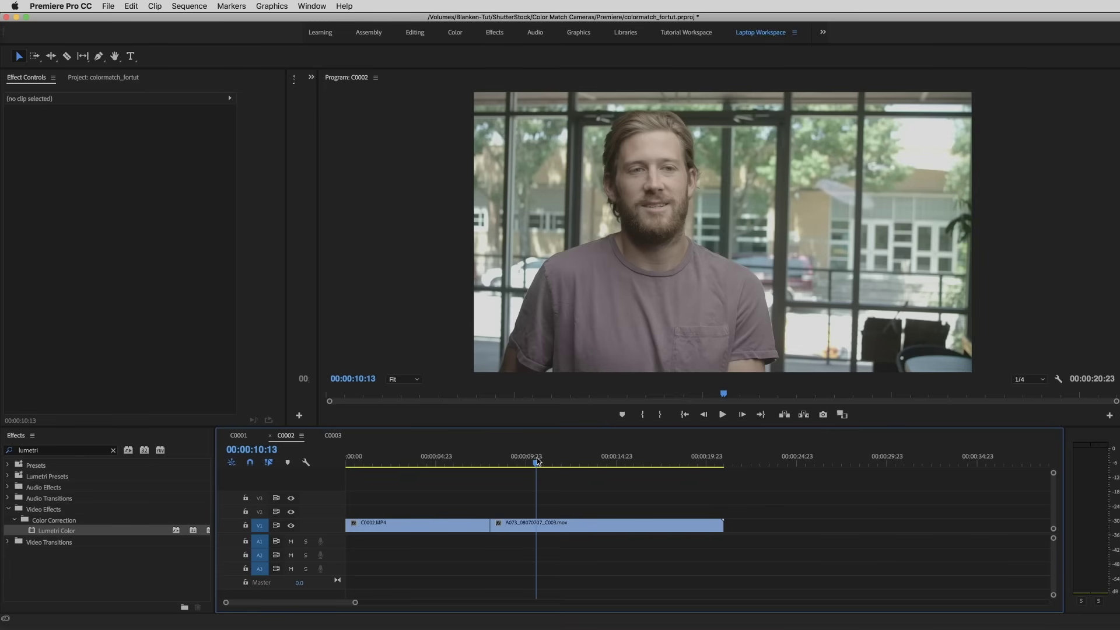
# - Scrub through C0002 and park on the bearded man's profile close-up at 00:00:05:09
pyautogui.click(450, 463)
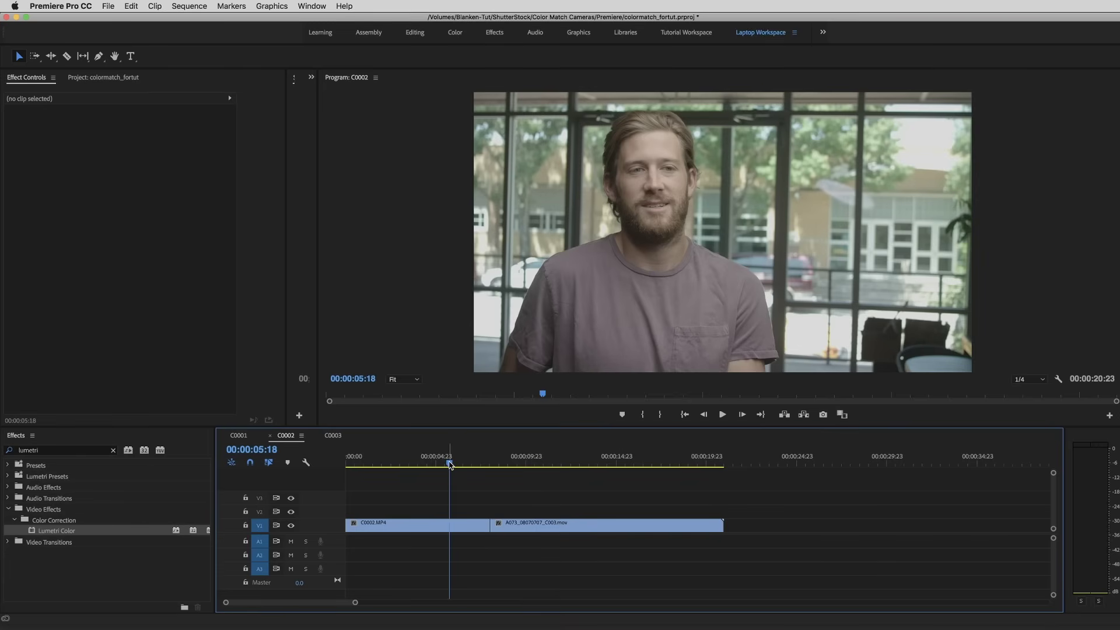
pyautogui.moveTo(450, 463); pyautogui.dragTo(547, 460)
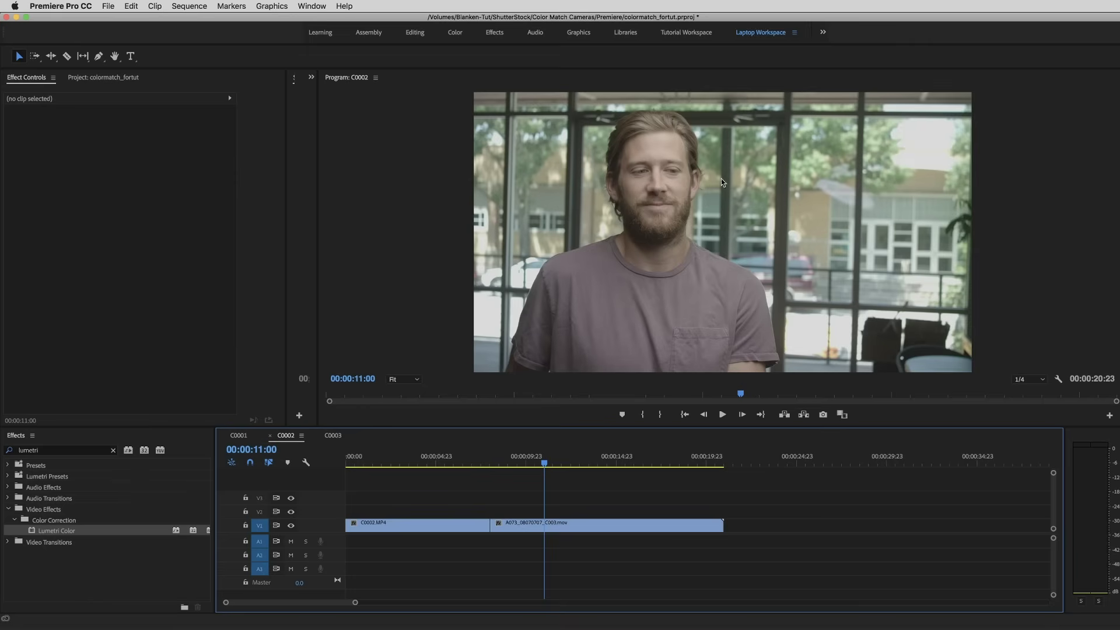
pyautogui.click(443, 464)
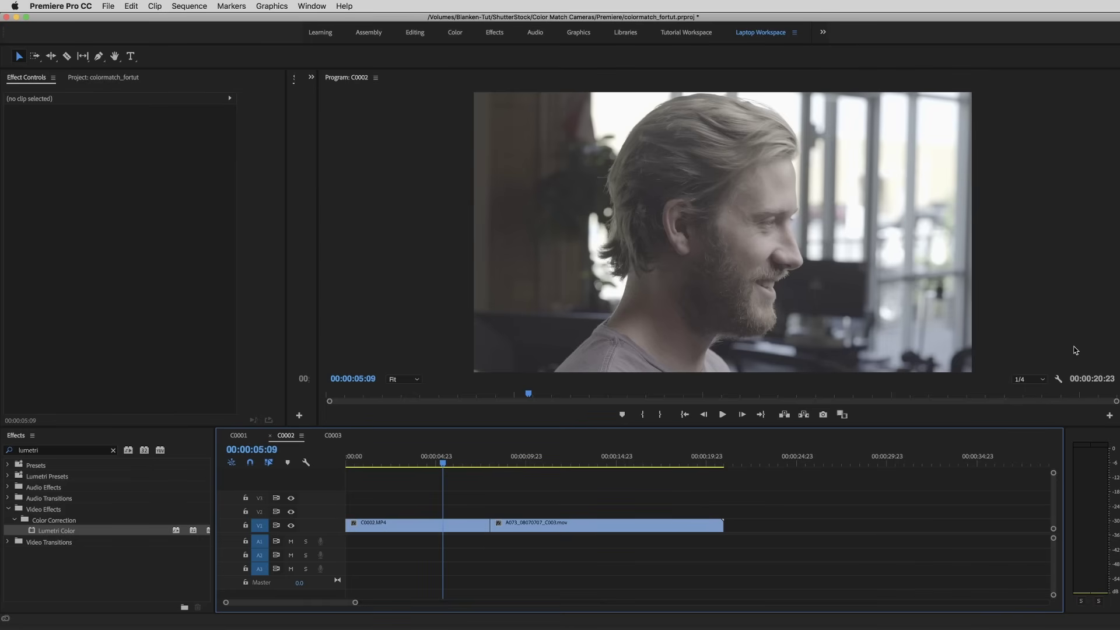
pyautogui.click(1057, 379)
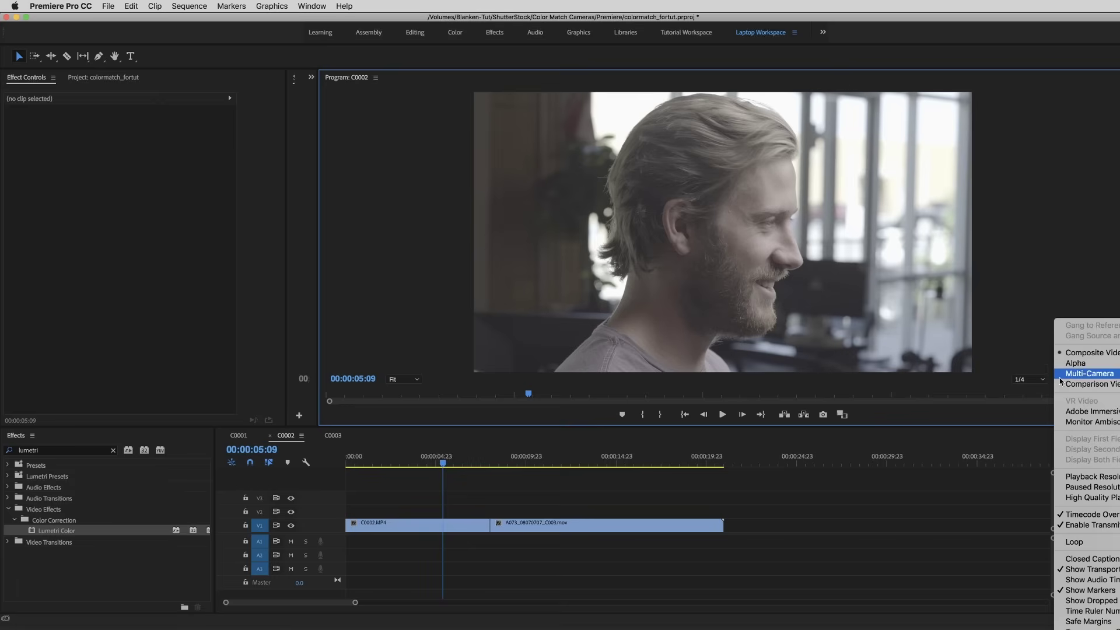
# - In Comparison View, add Lumetri Color to C0002.MP4 and bend its RGB curve into an S
pyautogui.click(1073, 389)
pyautogui.moveTo(41, 531); pyautogui.dragTo(392, 532)
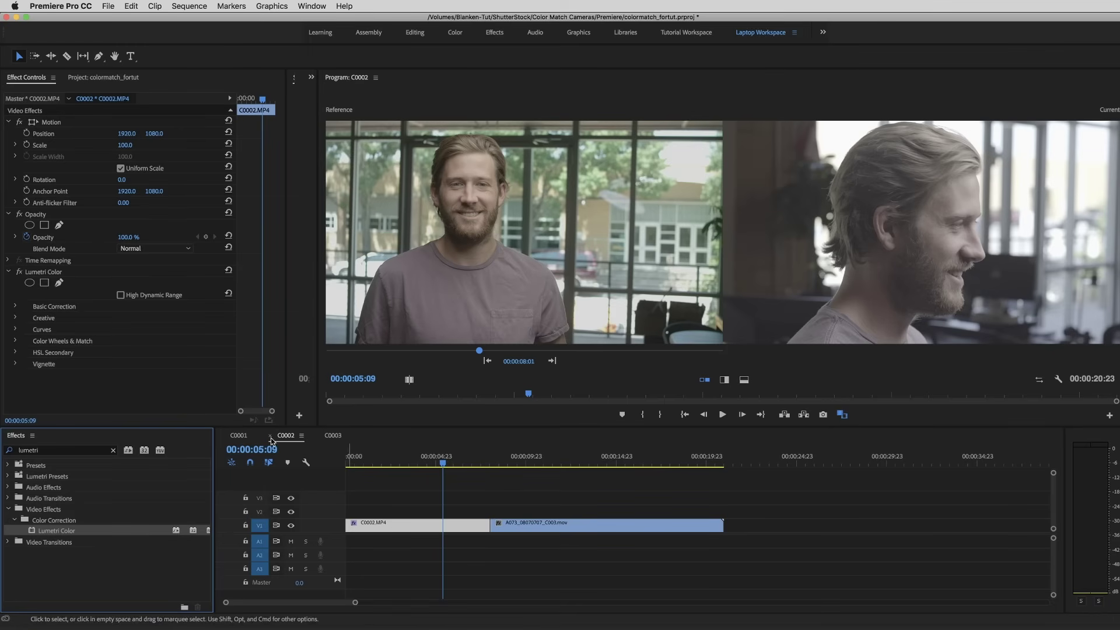
pyautogui.click(14, 330)
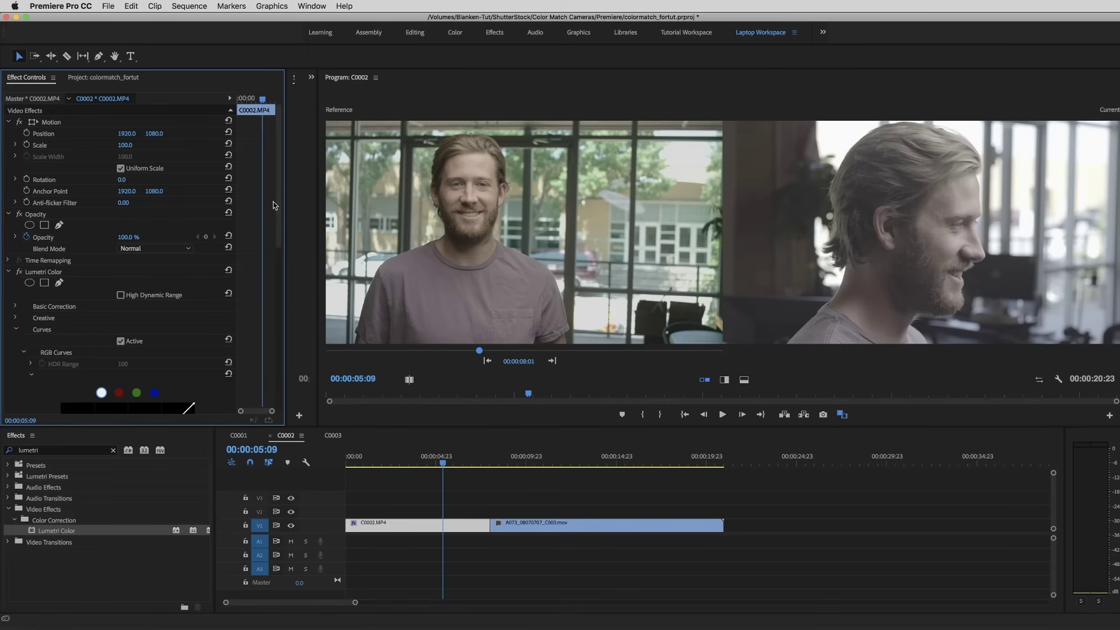
pyautogui.moveTo(273, 202); pyautogui.dragTo(273, 282)
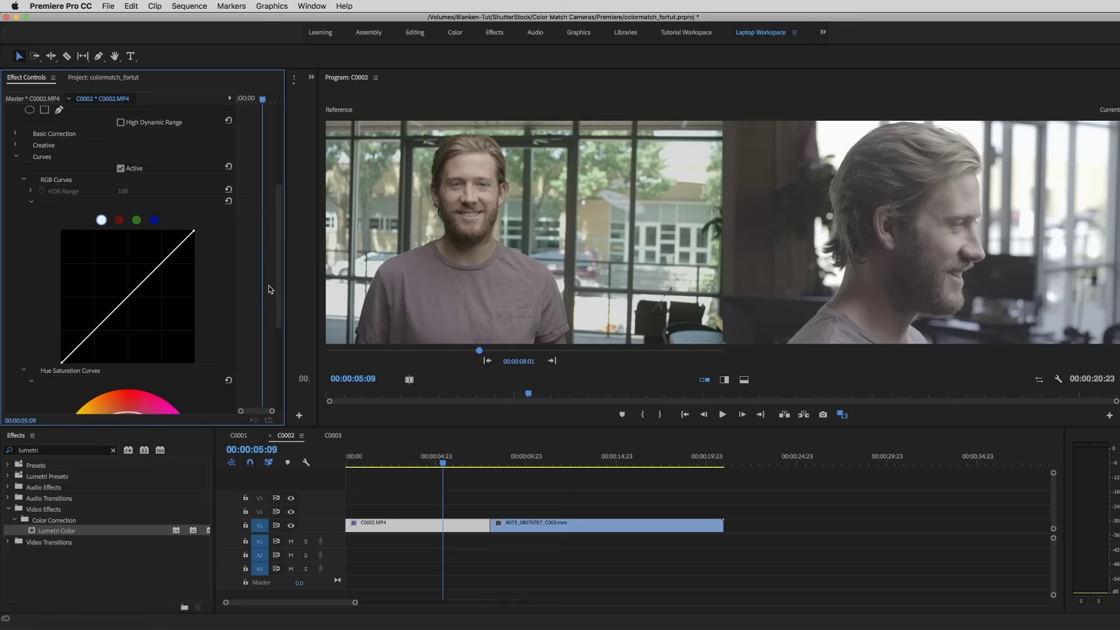
pyautogui.moveTo(86, 338); pyautogui.dragTo(84, 353)
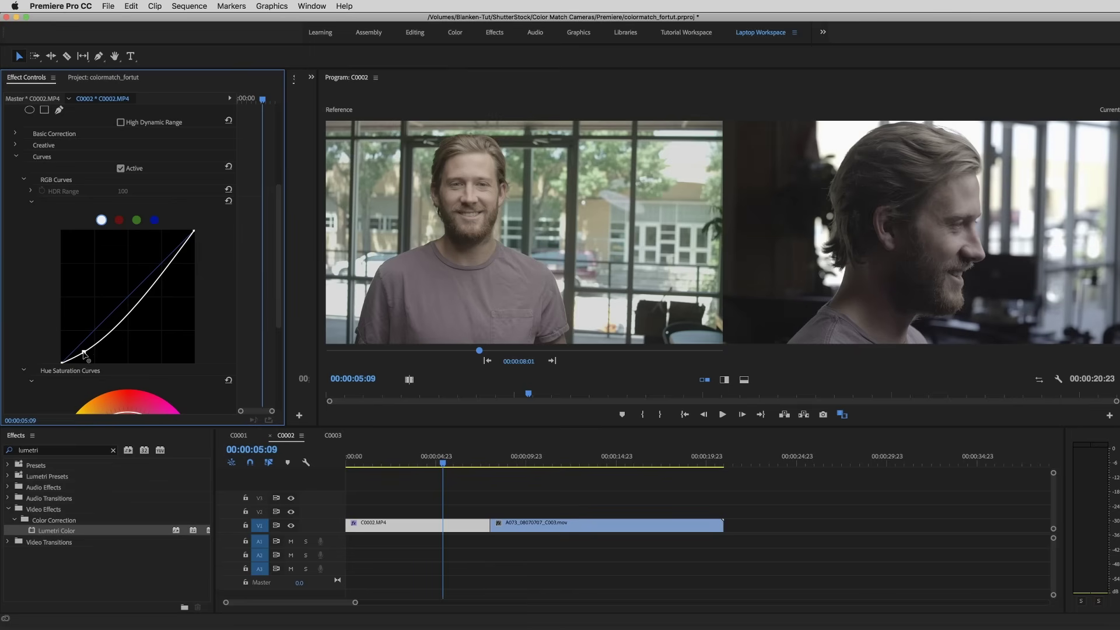
pyautogui.moveTo(158, 284); pyautogui.dragTo(153, 275)
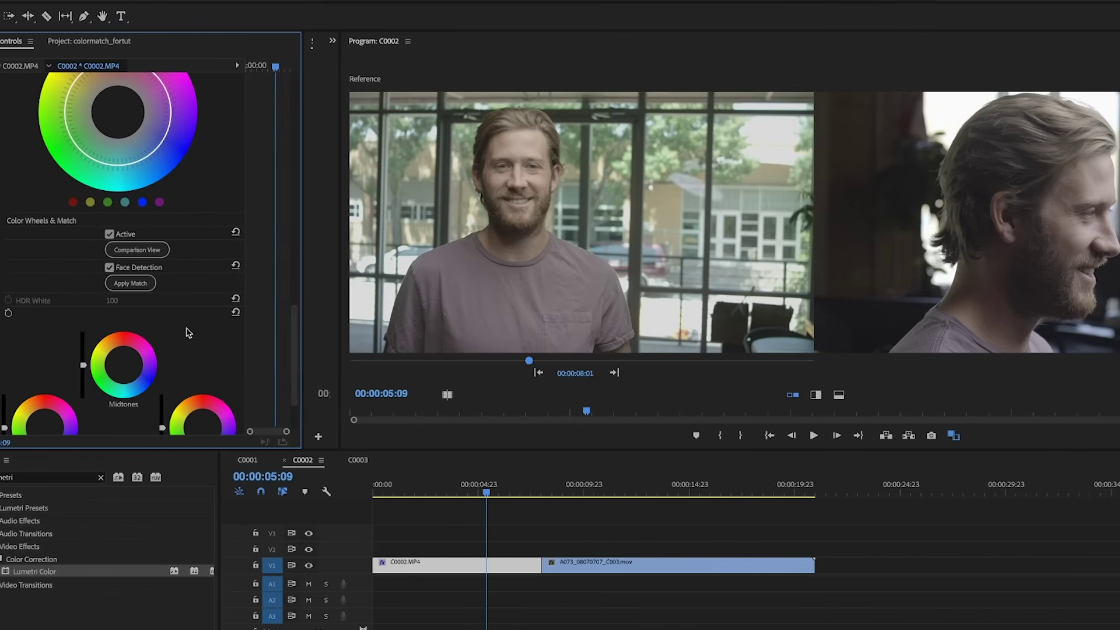
# - Use Apply Match to match the C0002 close-up's colours to the wide-shot reference
pyautogui.click(163, 283)
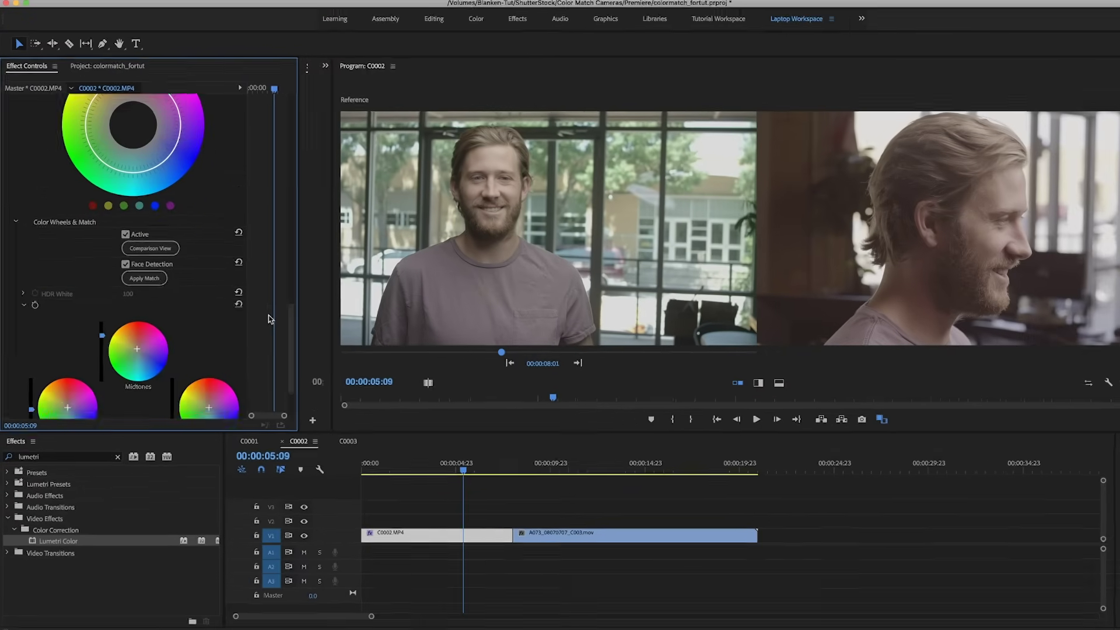
pyautogui.scroll(3, 376, 322)
pyautogui.scroll(5, 256, 320)
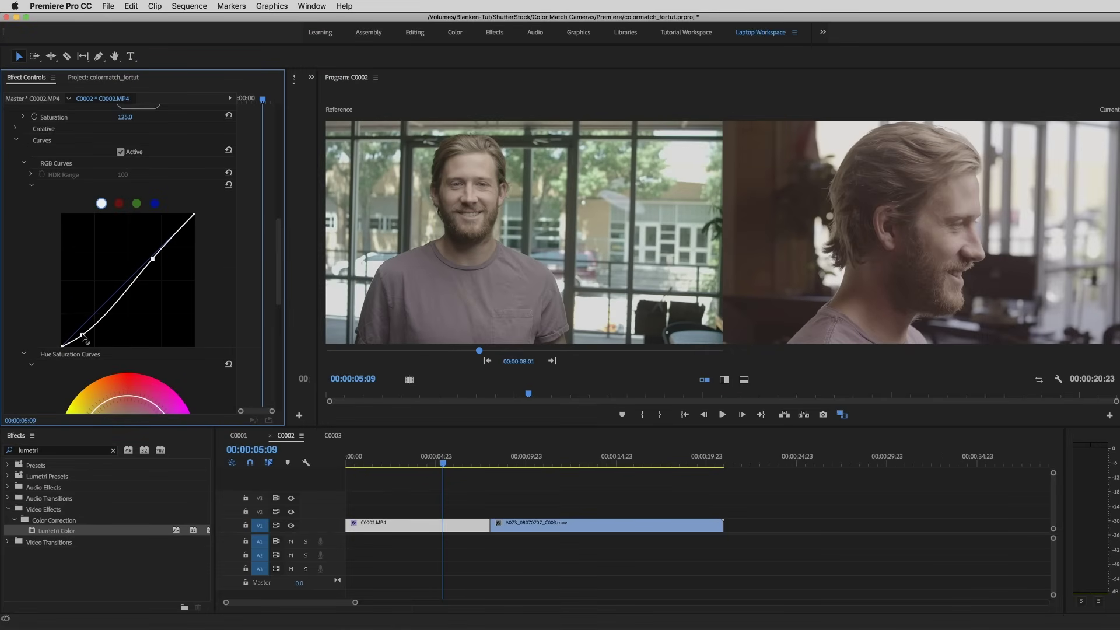
# - Lower the master curve's shadow point further and drag the red curve below the diagonal
pyautogui.moveTo(82, 335); pyautogui.dragTo(84, 336)
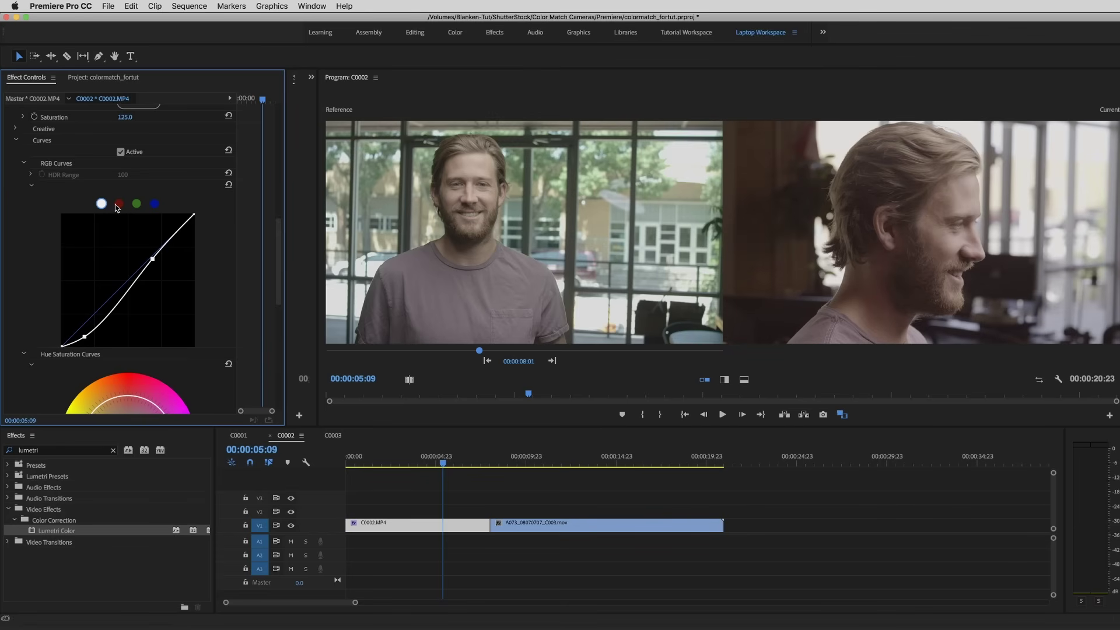
pyautogui.click(118, 204)
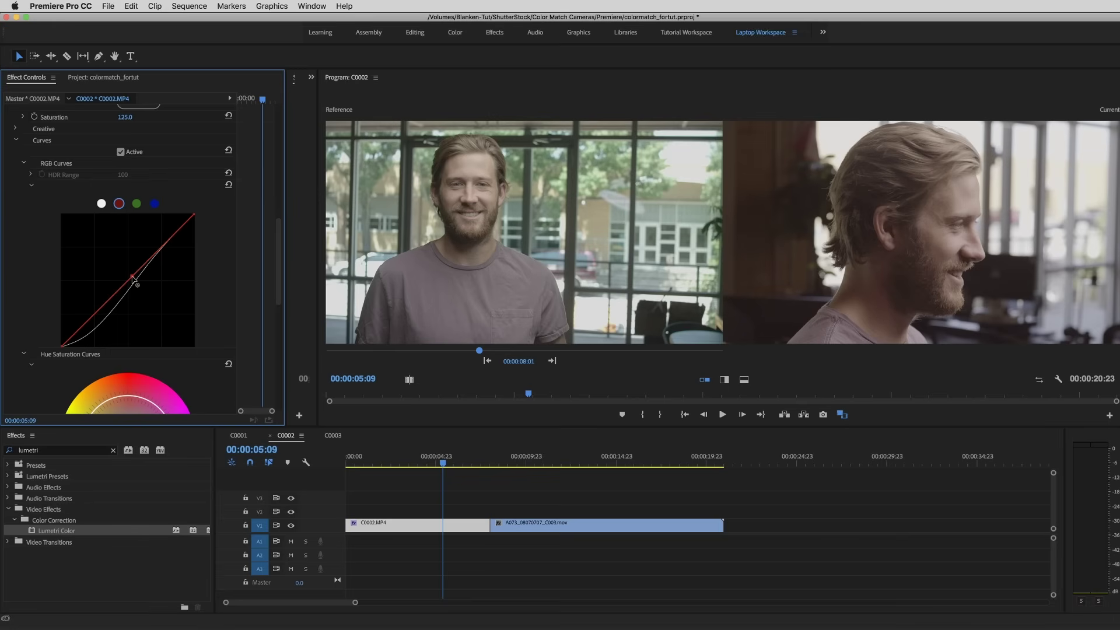
pyautogui.moveTo(132, 276); pyautogui.dragTo(133, 282)
pyautogui.scroll(-1, 133, 281)
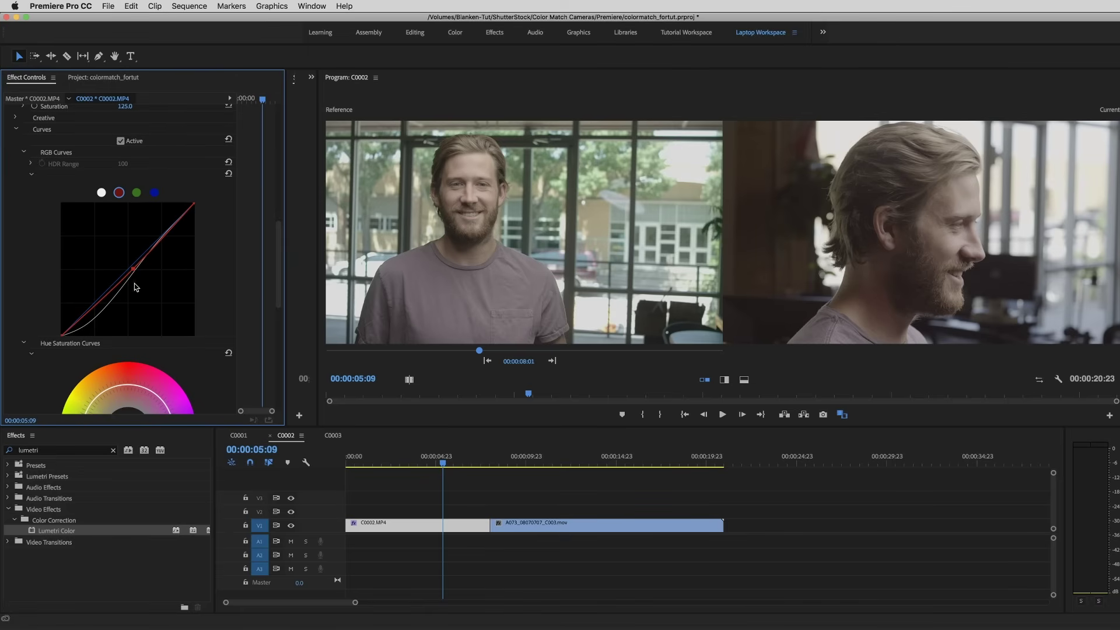
pyautogui.scroll(2, 135, 286)
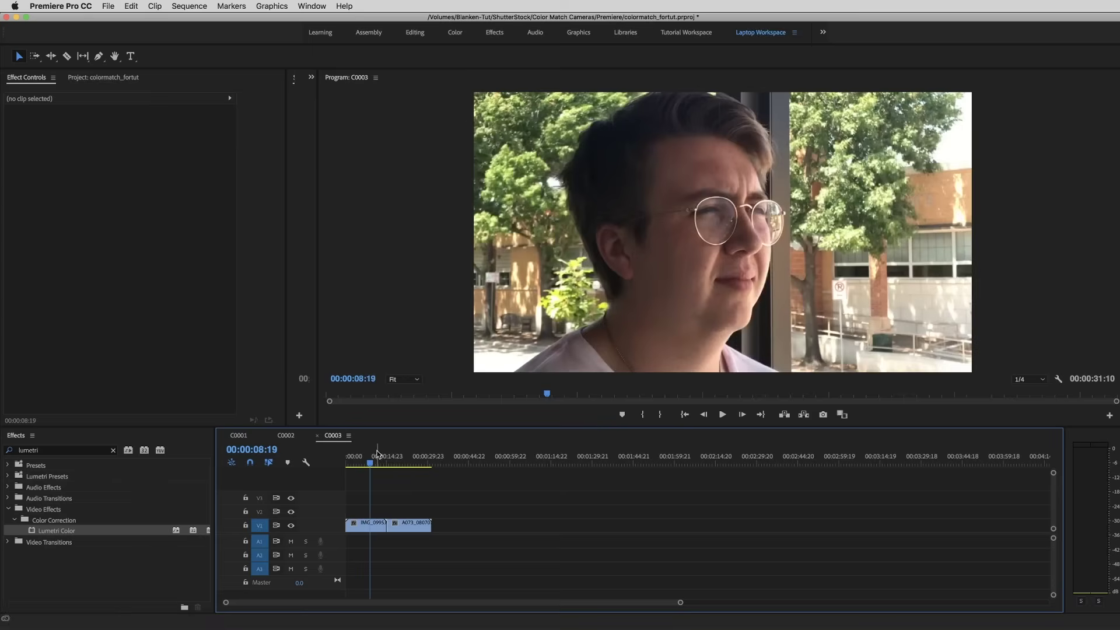
# - In the C0003 sequence, scrub to the A073 porch shot, enable Comparison View and select it
pyautogui.click(376, 461)
pyautogui.moveTo(377, 461); pyautogui.dragTo(411, 465)
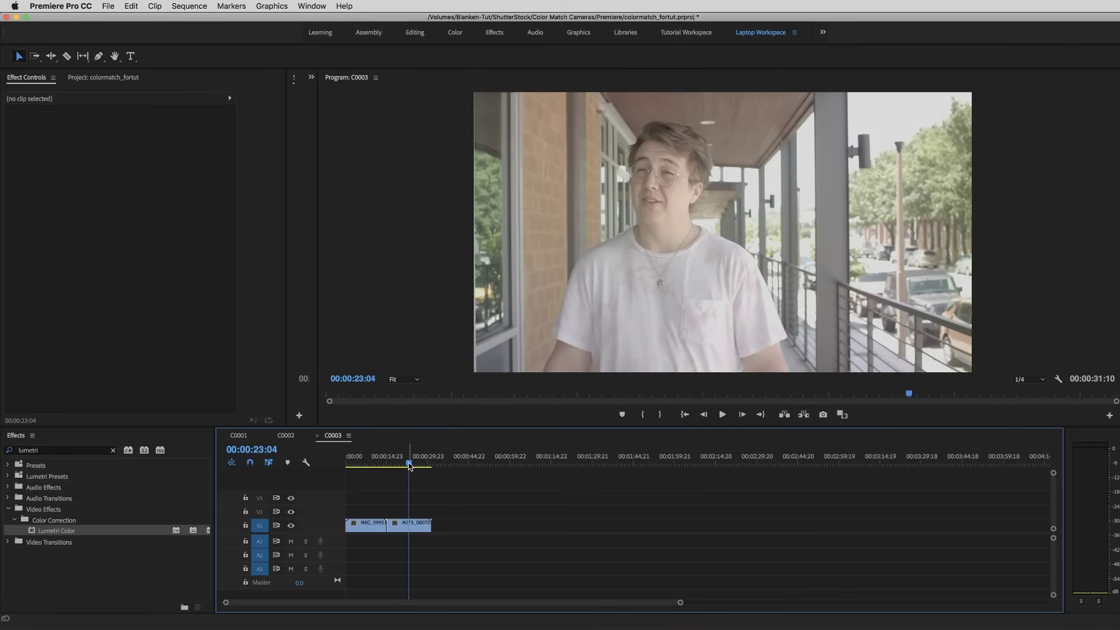
pyautogui.hotkey('shift', 'c')
pyautogui.click(408, 523)
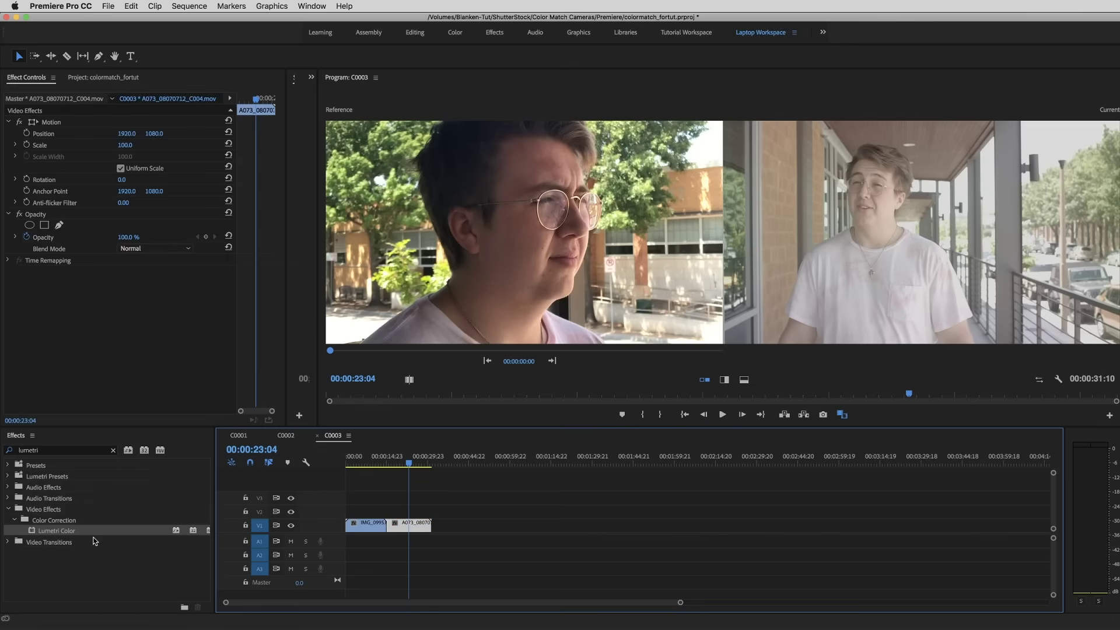
# - Add Lumetri Color to A073 and give its RGB curve darker shadows and brighter highlights
pyautogui.click(56, 532)
pyautogui.moveTo(57, 532); pyautogui.dragTo(422, 528)
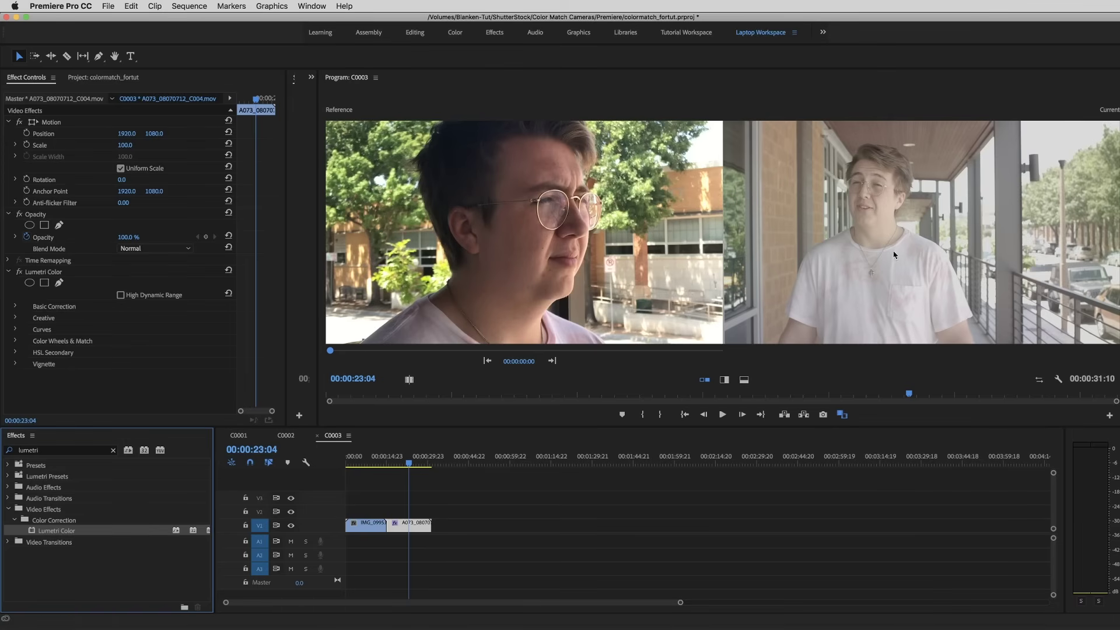
pyautogui.click(12, 331)
pyautogui.scroll(-5, 251, 317)
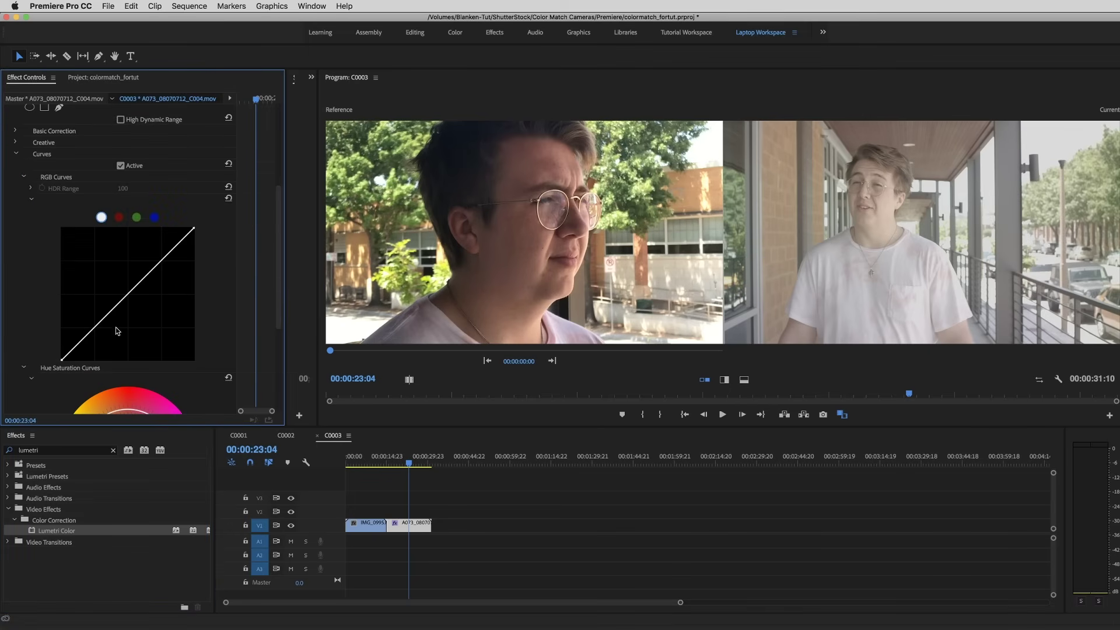
pyautogui.moveTo(79, 344); pyautogui.dragTo(90, 352)
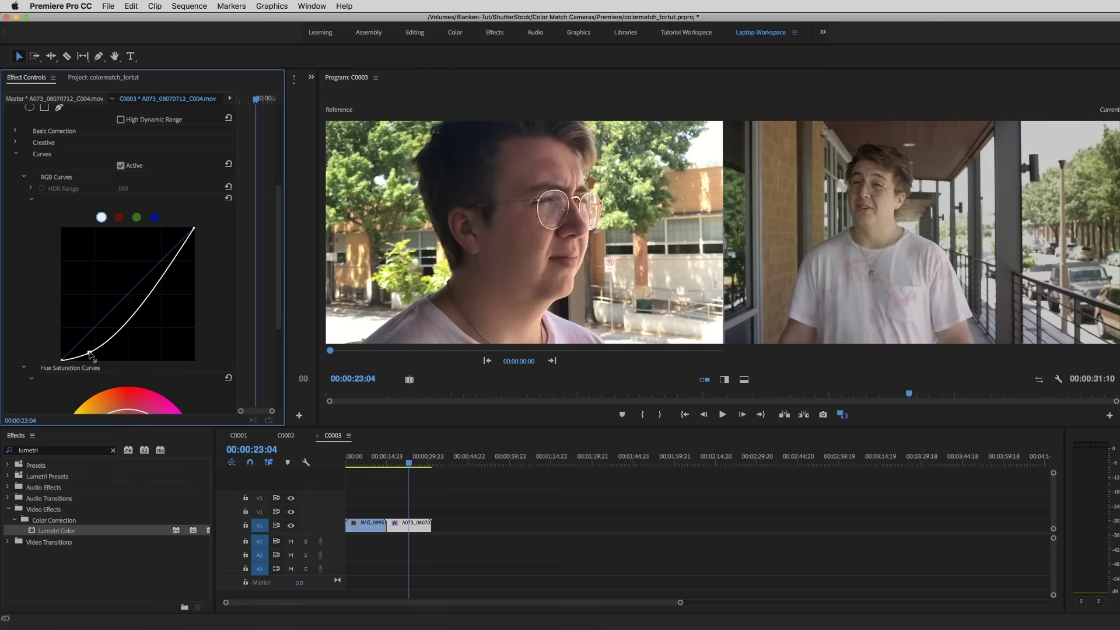
pyautogui.moveTo(164, 278); pyautogui.dragTo(157, 263)
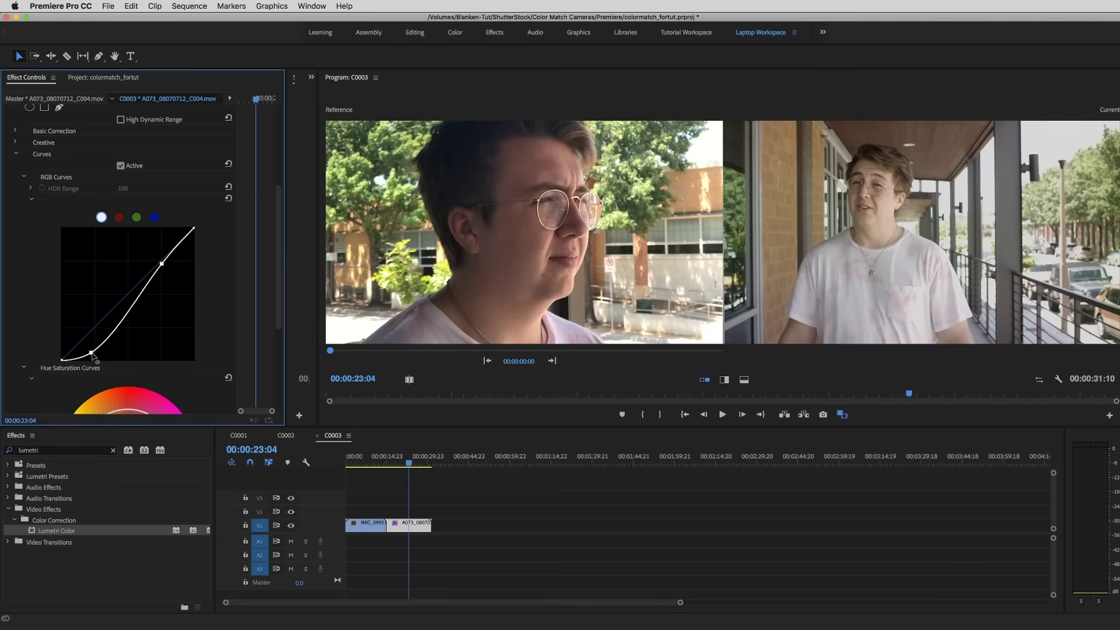
pyautogui.click(119, 217)
pyautogui.scroll(-2, 260, 288)
# - Use Apply Match in Color Wheels & Match to match the porch shot to the glasses close-up
pyautogui.scroll(-5, 260, 287)
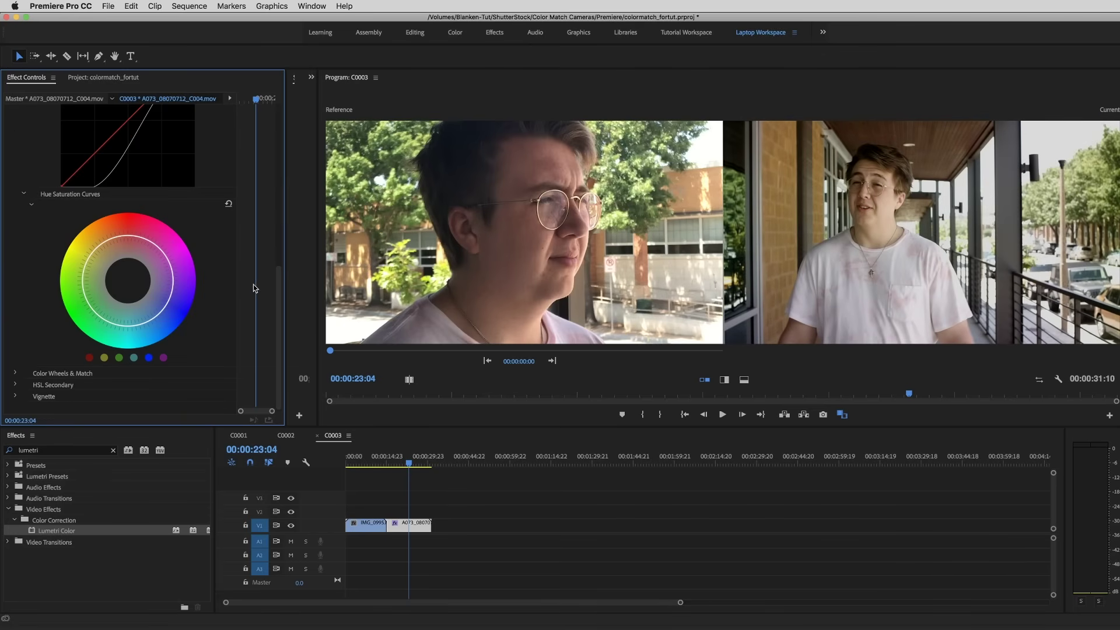
pyautogui.click(16, 373)
pyautogui.scroll(-7, 255, 345)
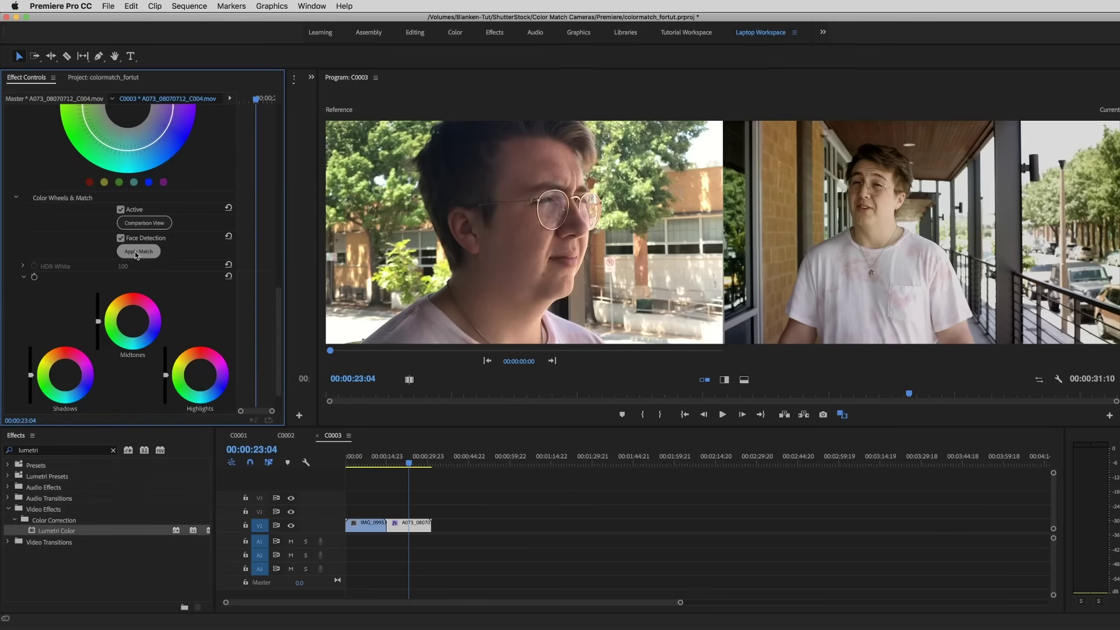
pyautogui.click(135, 251)
pyautogui.scroll(9, 116, 291)
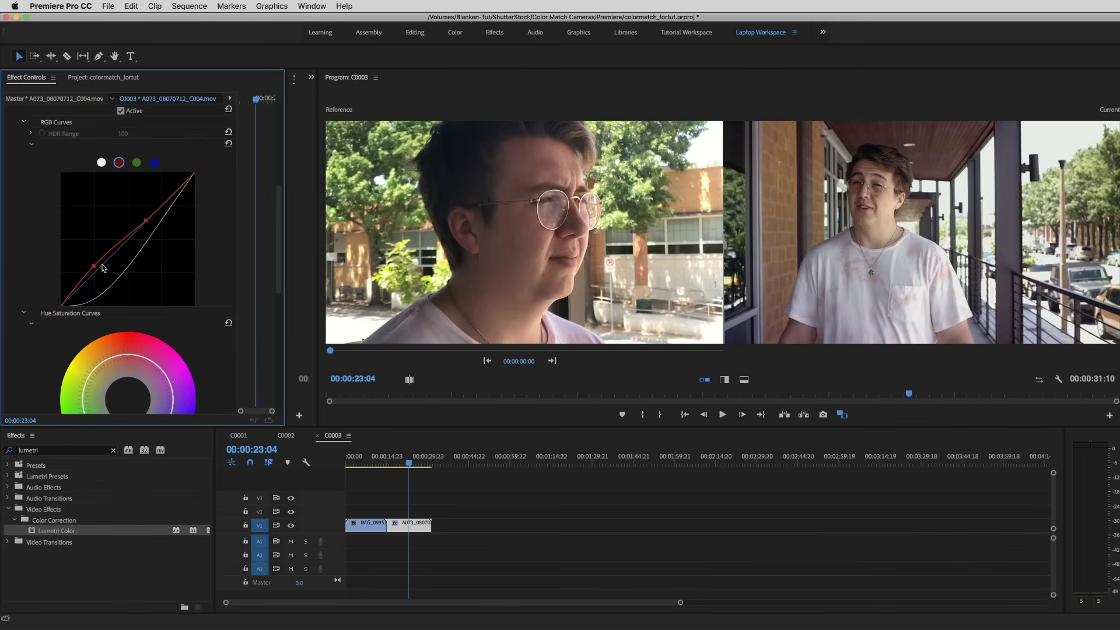
pyautogui.scroll(2, 255, 262)
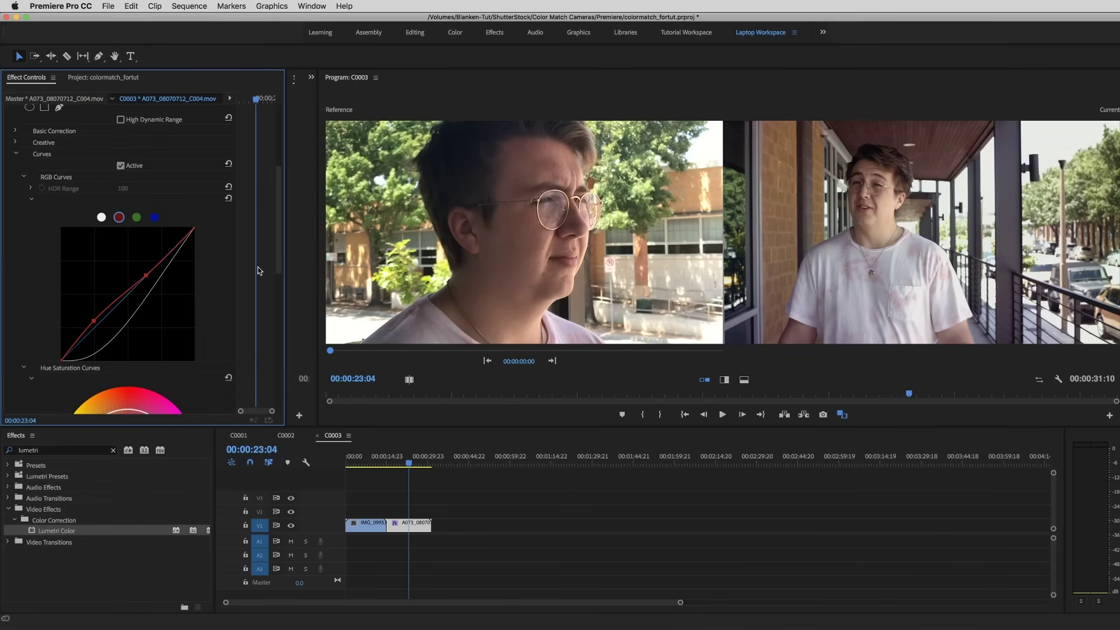
pyautogui.click(14, 132)
# - Change the porch shot's Basic Correction Saturation from 100 to 120
pyautogui.scroll(-1, 269, 260)
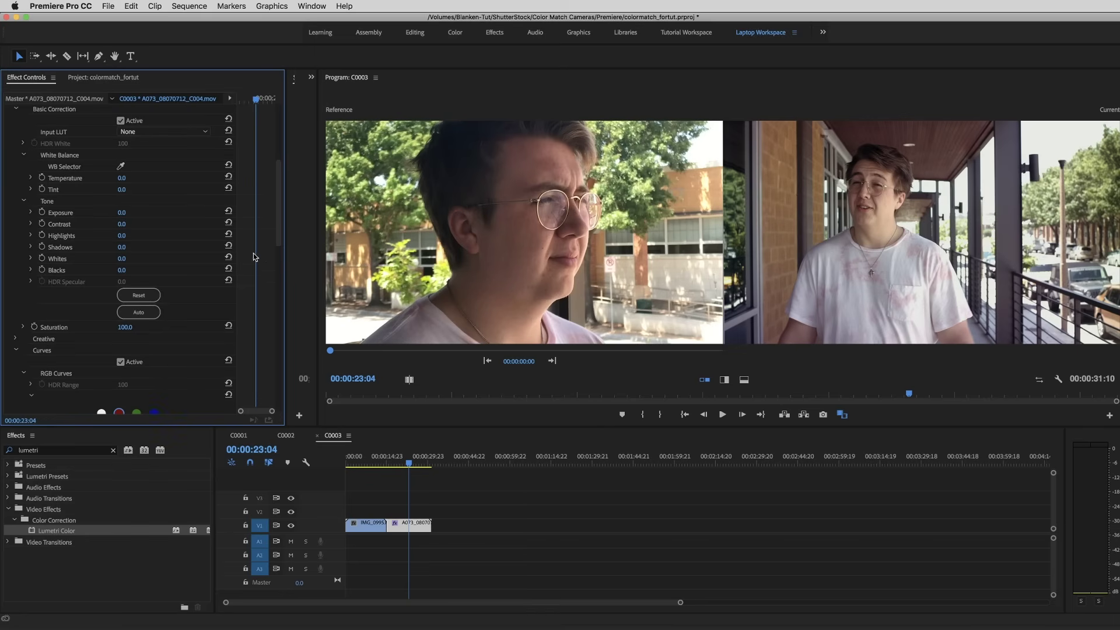
pyautogui.click(132, 327)
pyautogui.write('120')
pyautogui.press('Return')
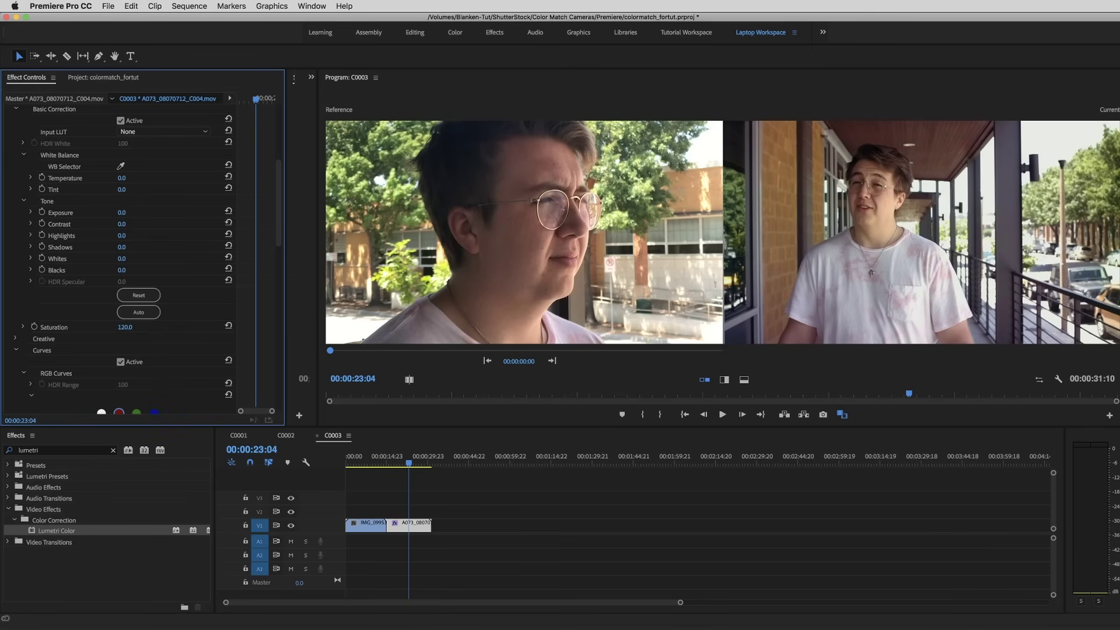